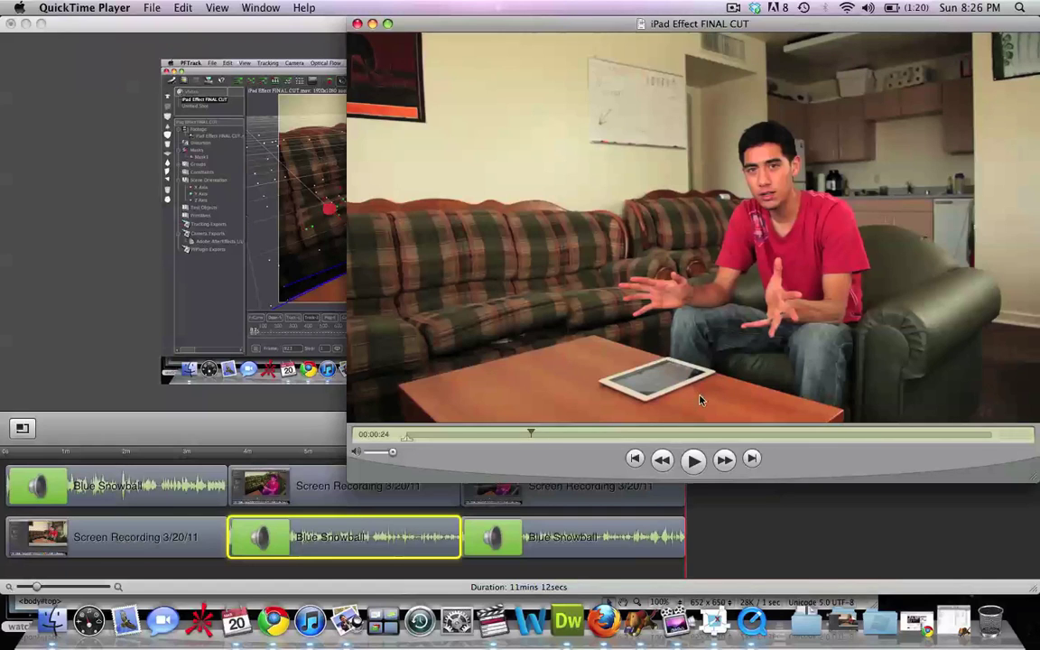
- Switch to Chrome and play the Holographic Test video from the Iron Man 2 case study on perceptionnyc.com
click(928, 623)
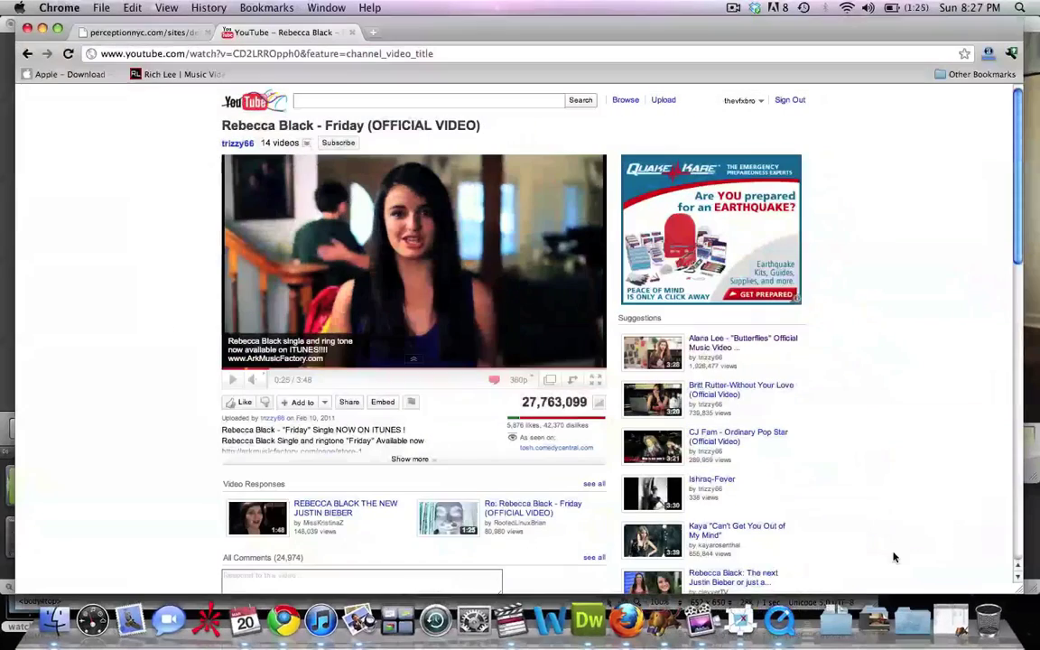
click(157, 34)
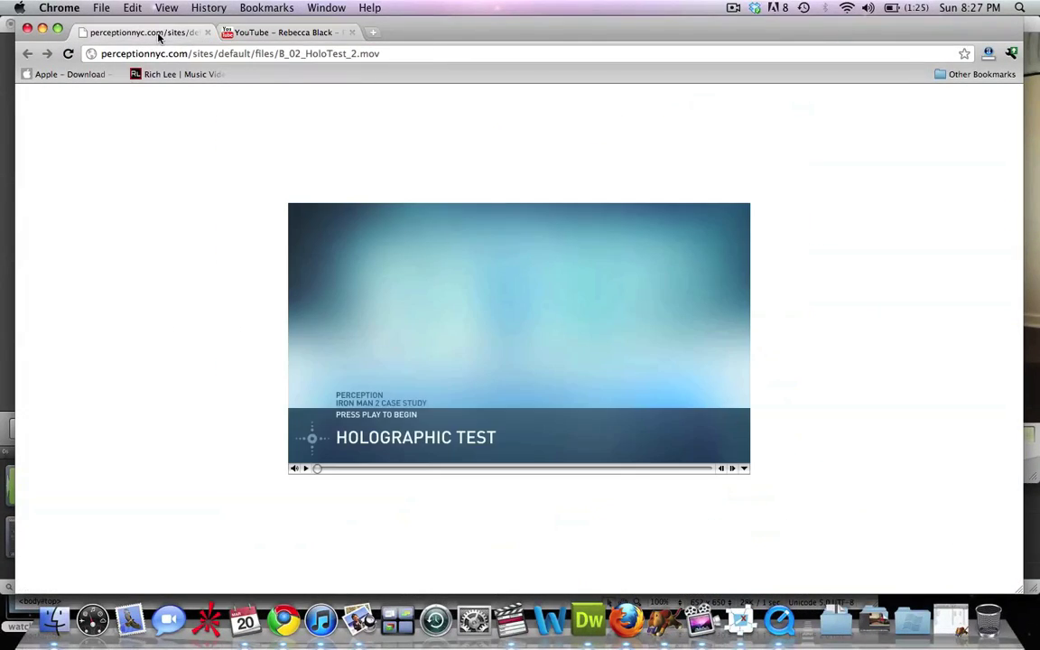
click(306, 468)
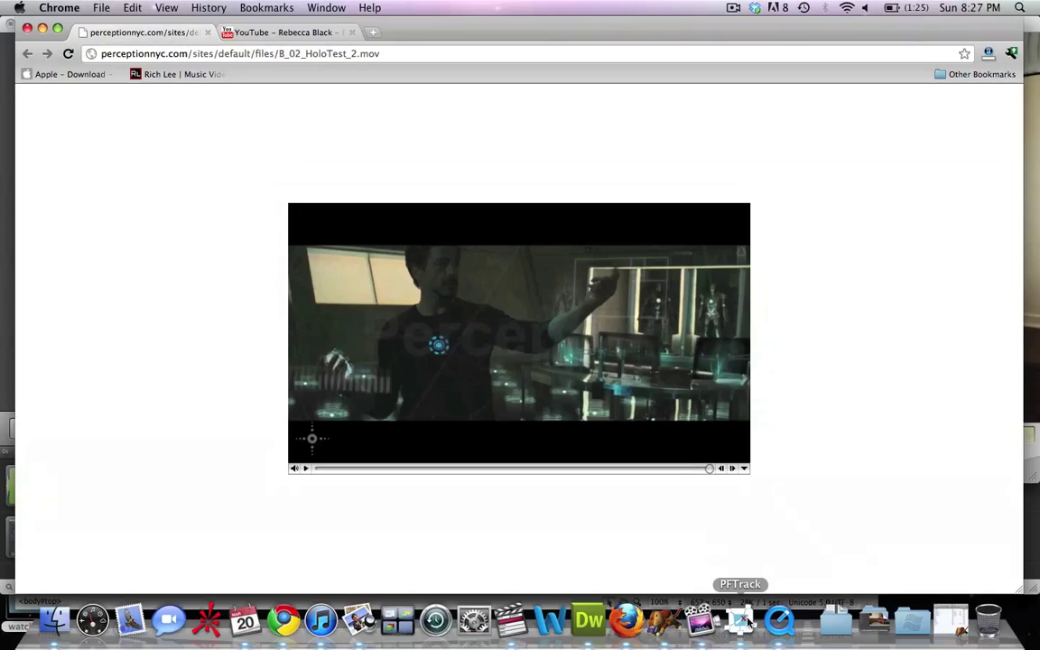
- Switch to PFTrack, create a new shot and load iPad Effect FINAL CUT.mov from the Untitled 2 volume
click(741, 621)
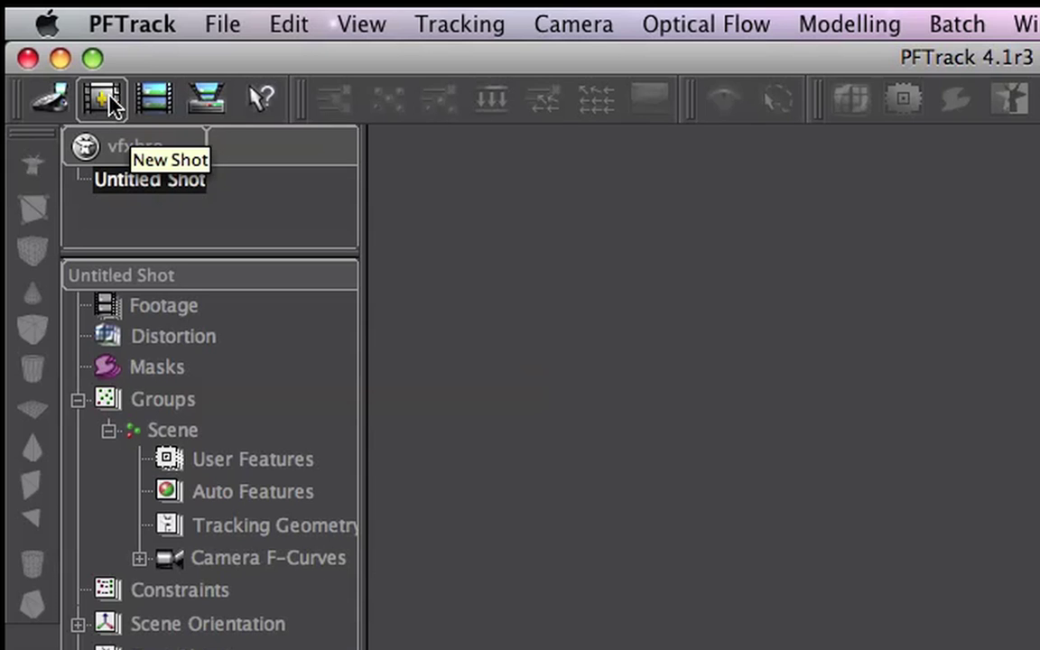
click(109, 98)
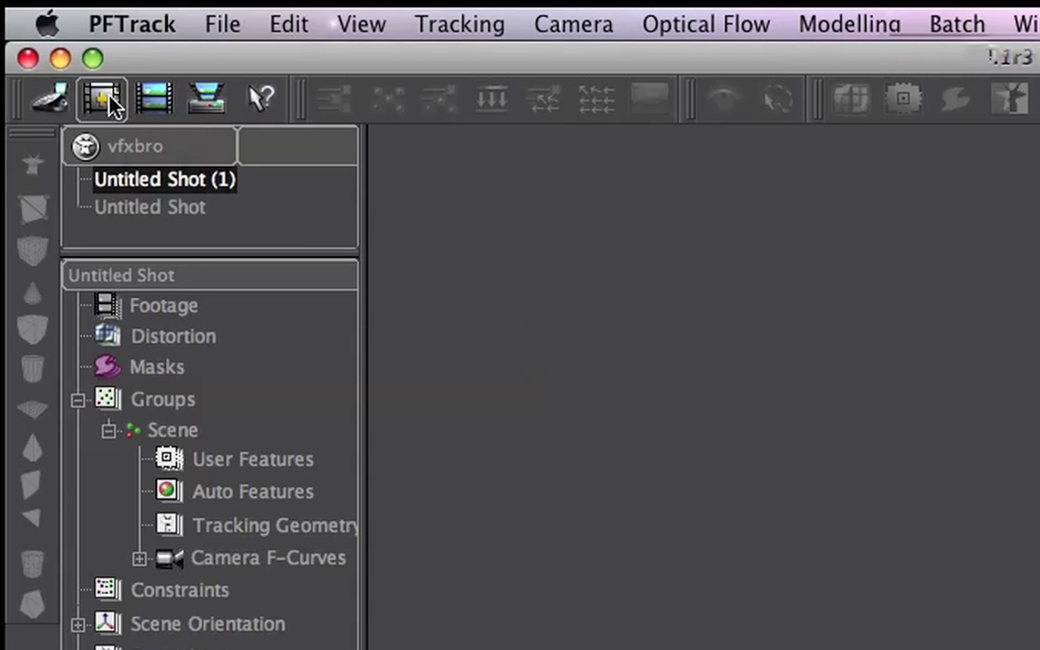
click(159, 98)
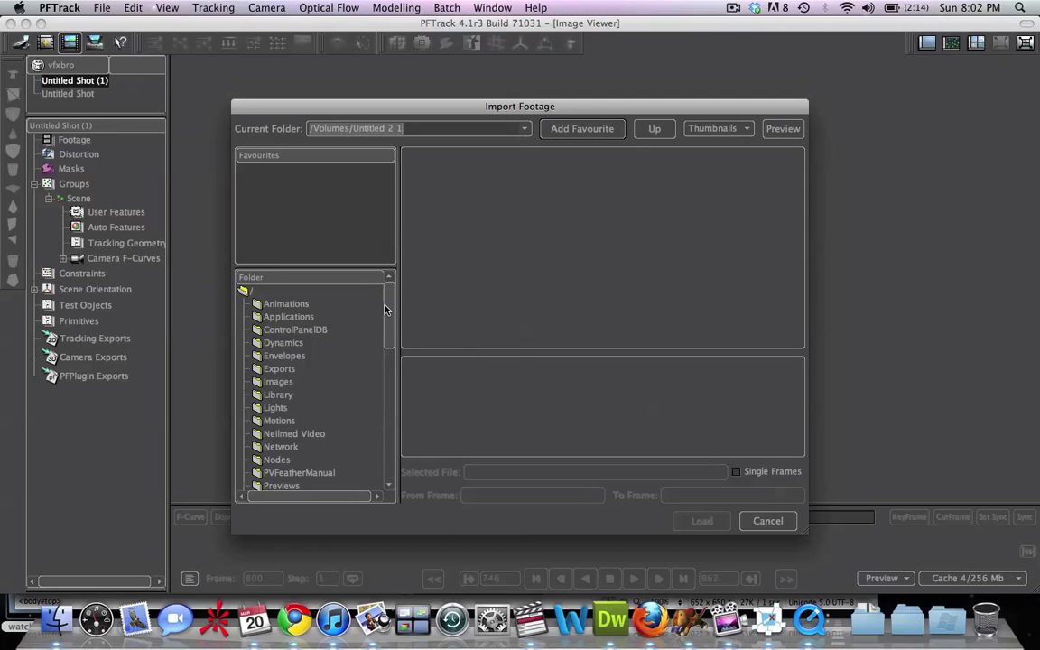
drag(386, 310, 382, 496)
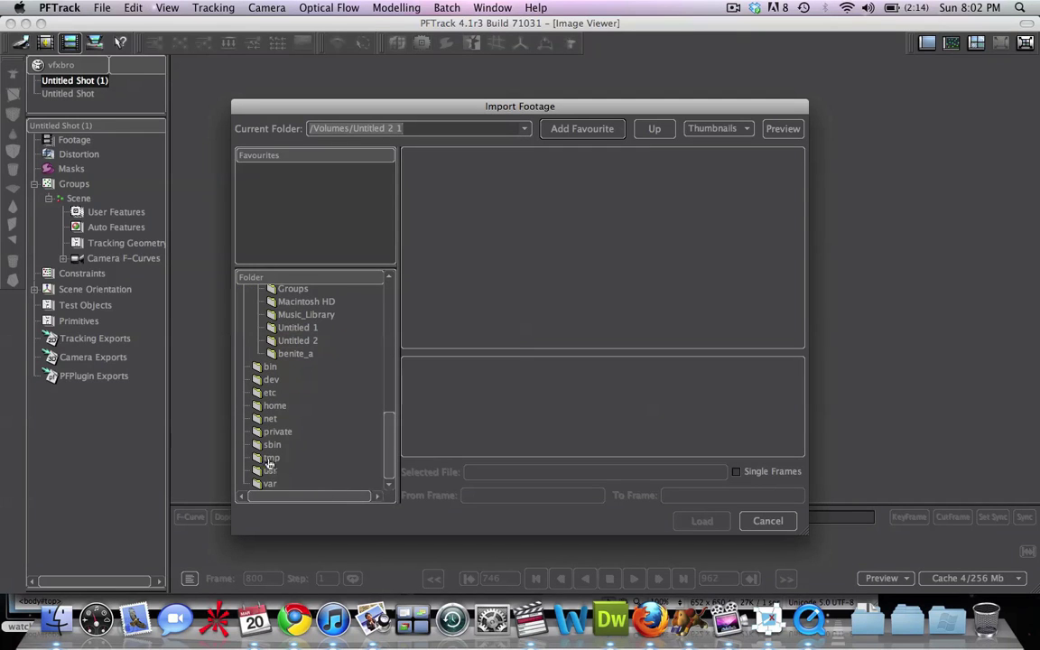
click(297, 341)
click(661, 199)
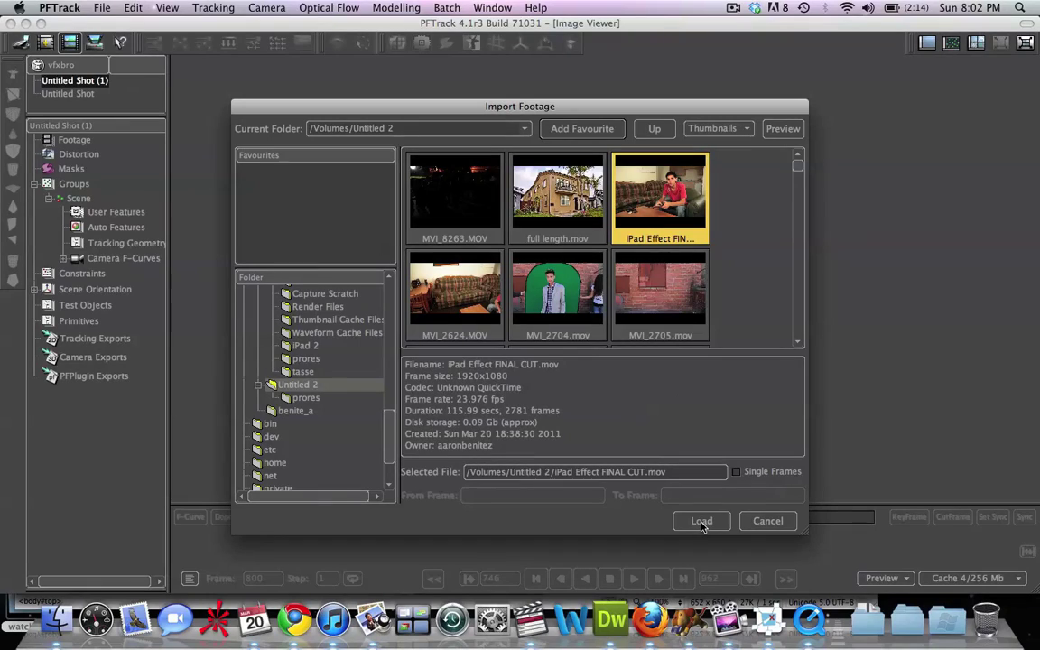
click(702, 522)
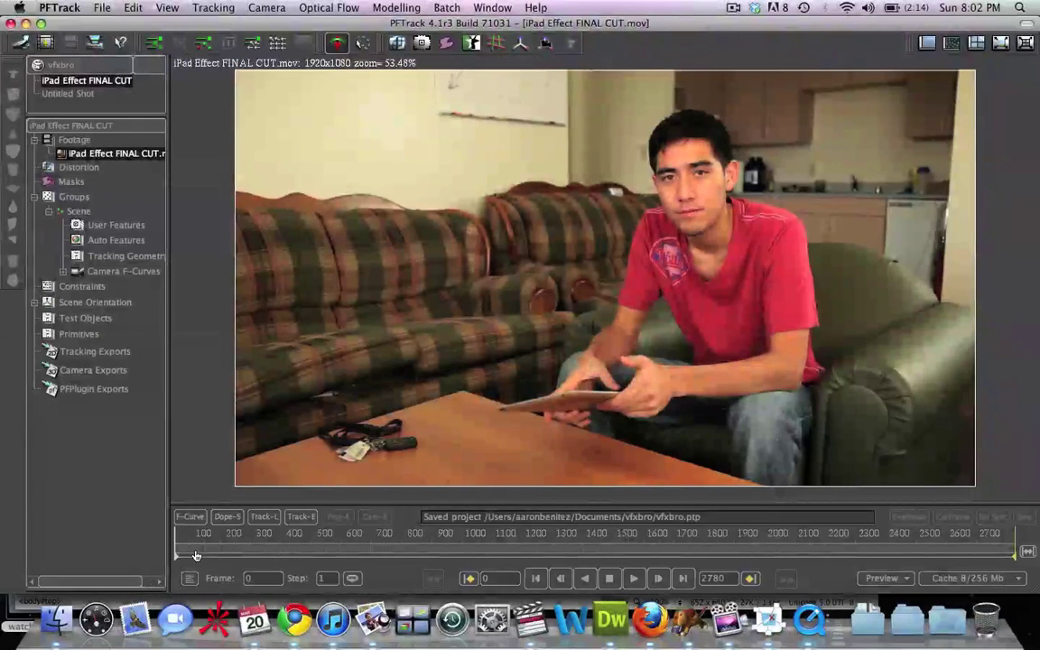
- Set the shot's in-point at frame 892 and its out-point at frame 950
drag(198, 558, 445, 559)
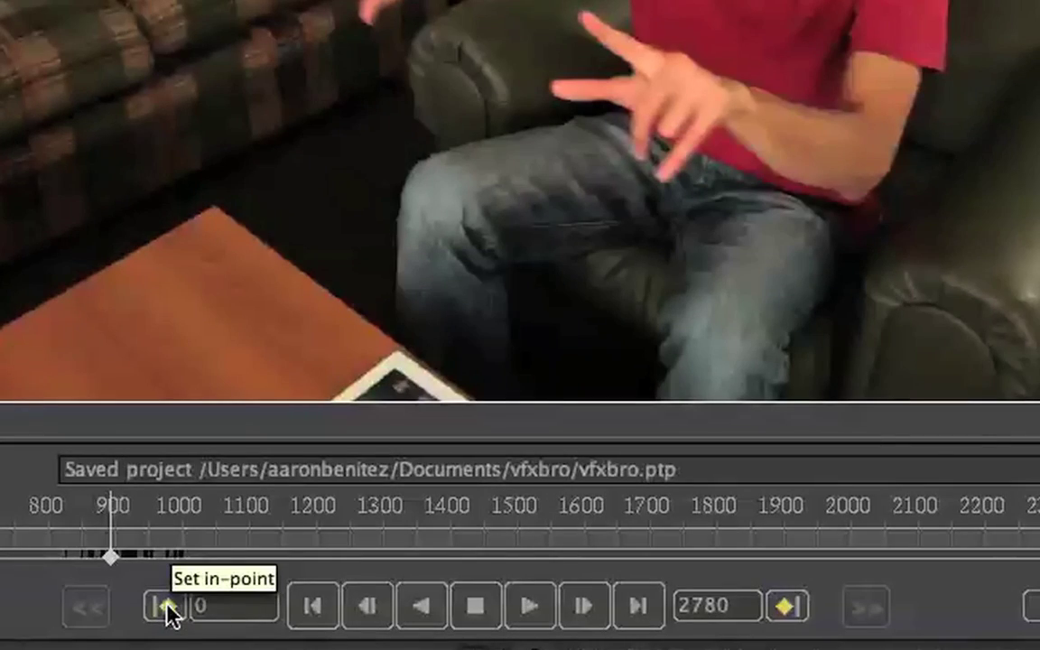
click(469, 580)
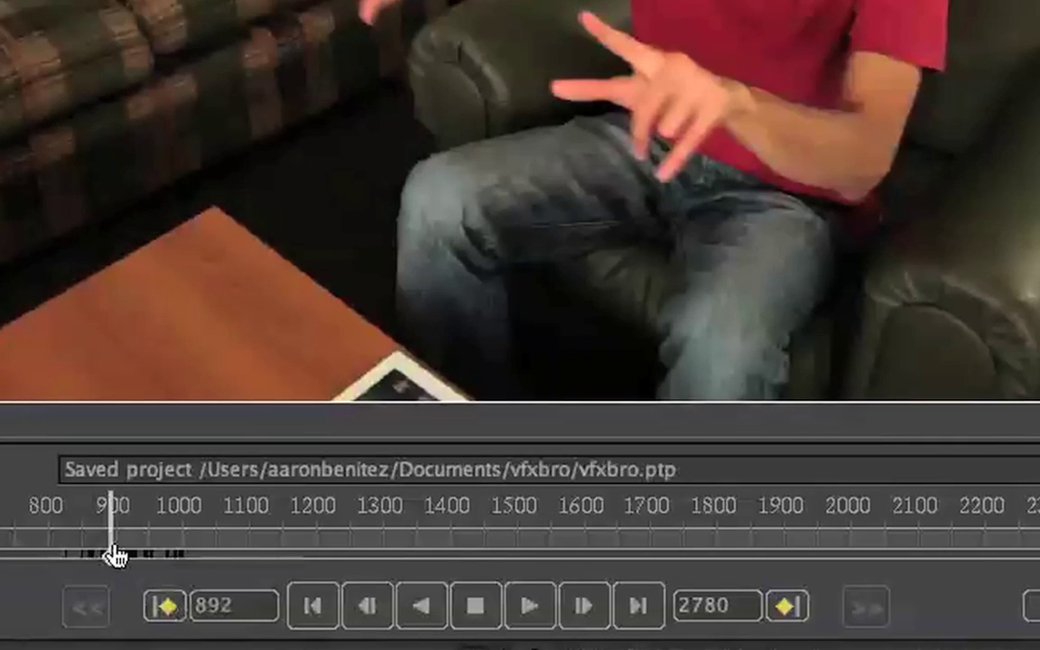
drag(115, 557, 166, 559)
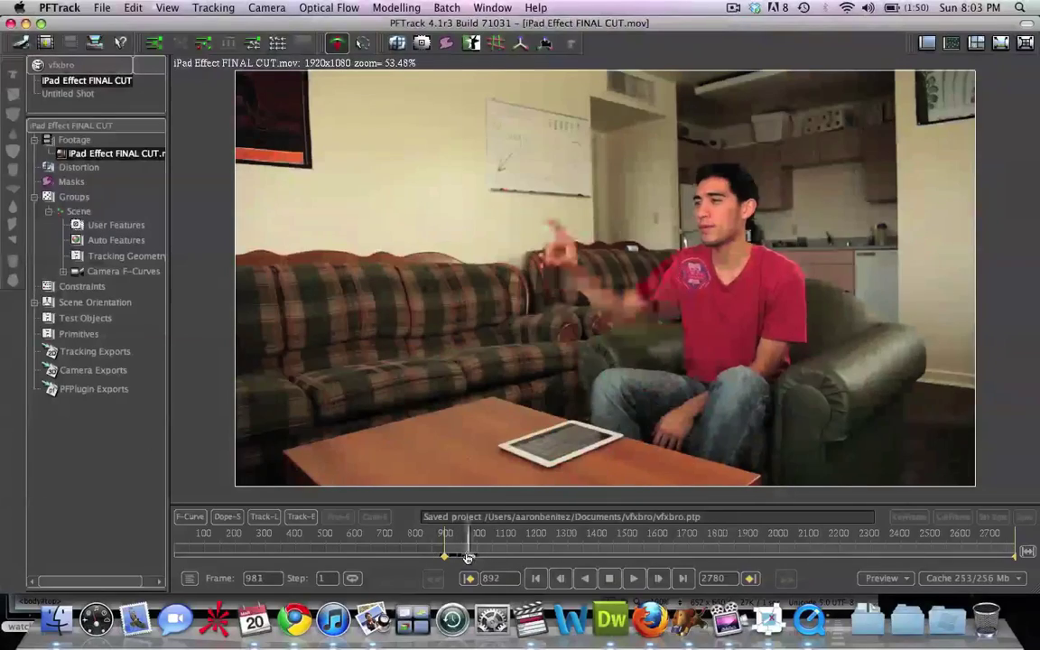
drag(469, 557, 464, 559)
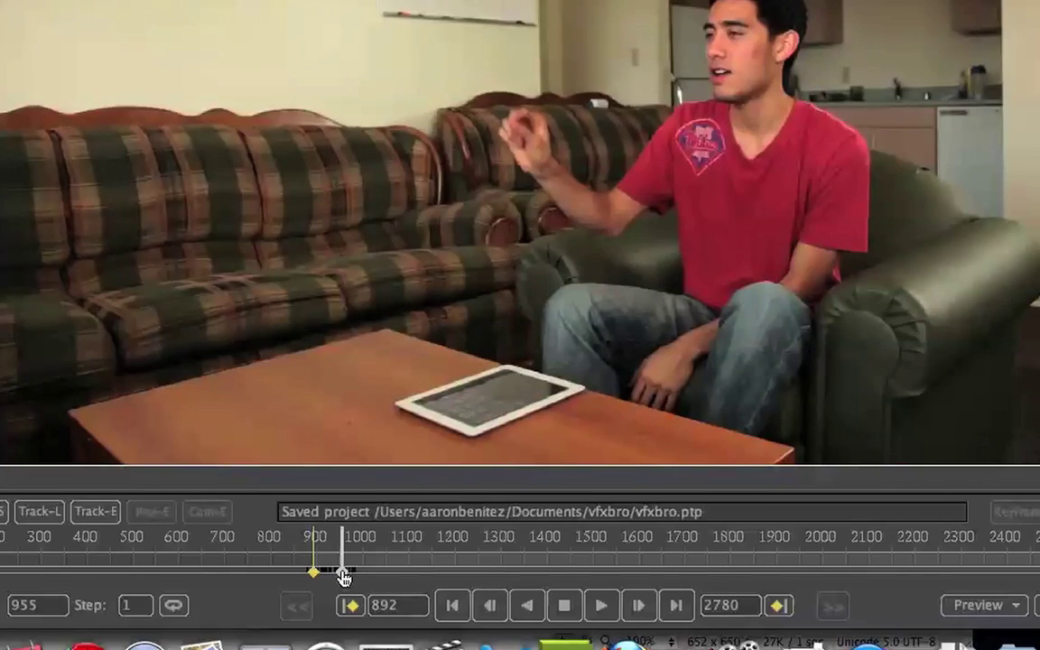
drag(343, 578, 341, 576)
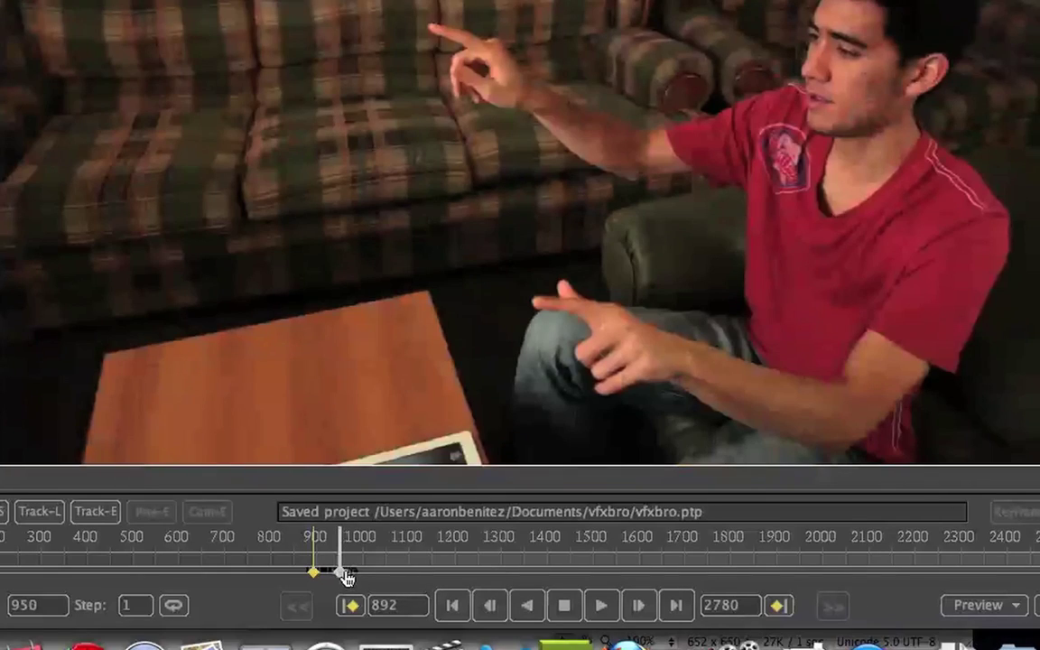
click(782, 612)
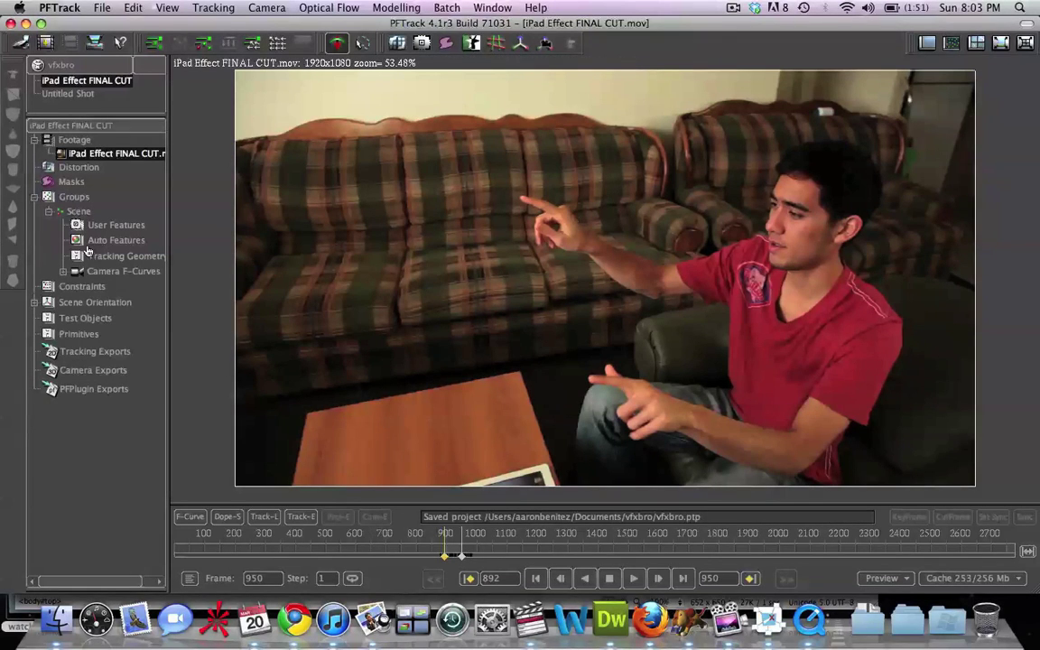
- Draw a mask around the seated man at frame 950
click(82, 185)
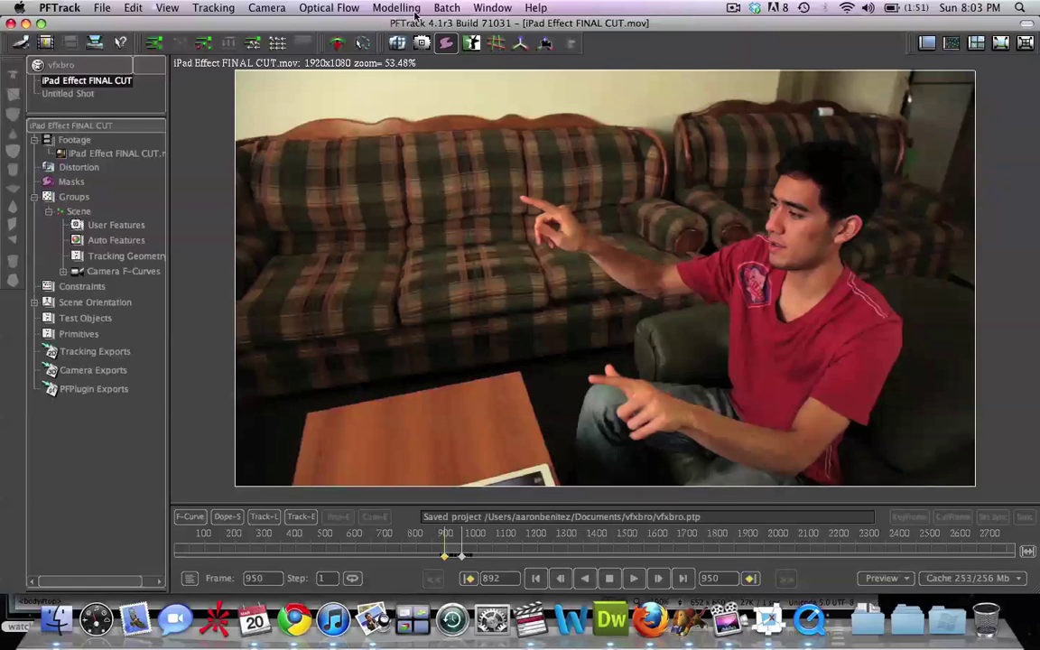
click(872, 144)
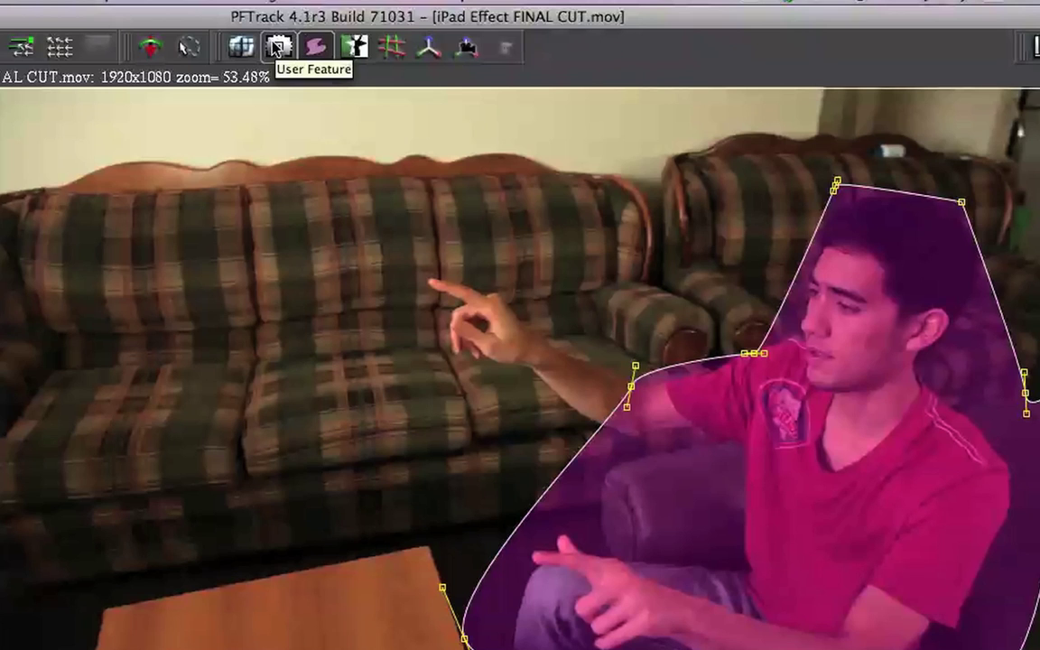
- Place a user feature on the man's eyebrow and track it backward through the frame range
click(278, 47)
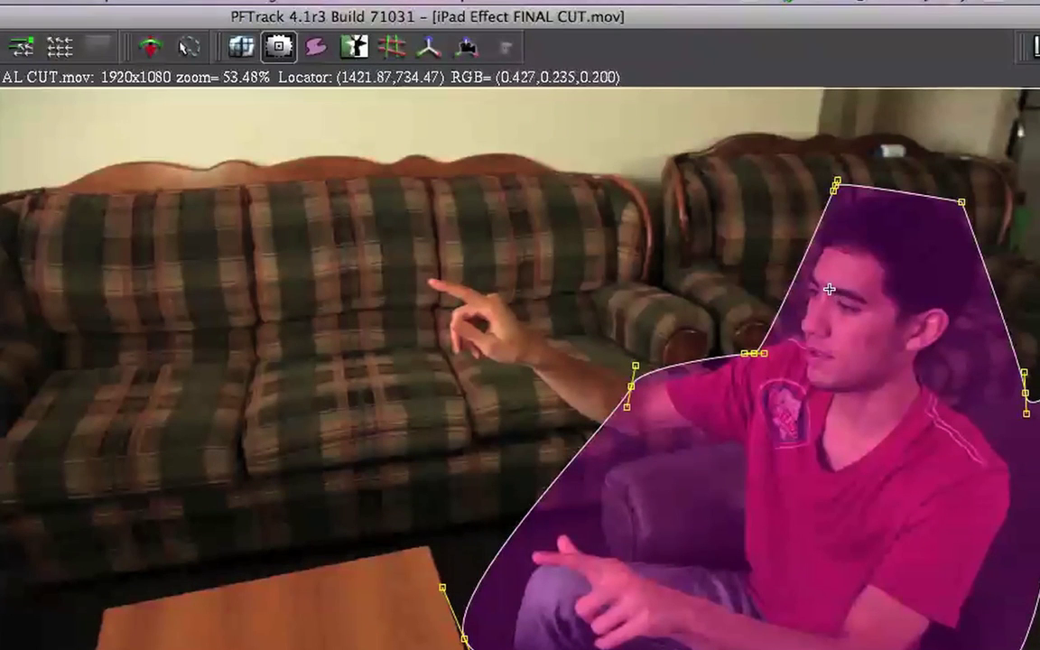
click(868, 302)
click(867, 302)
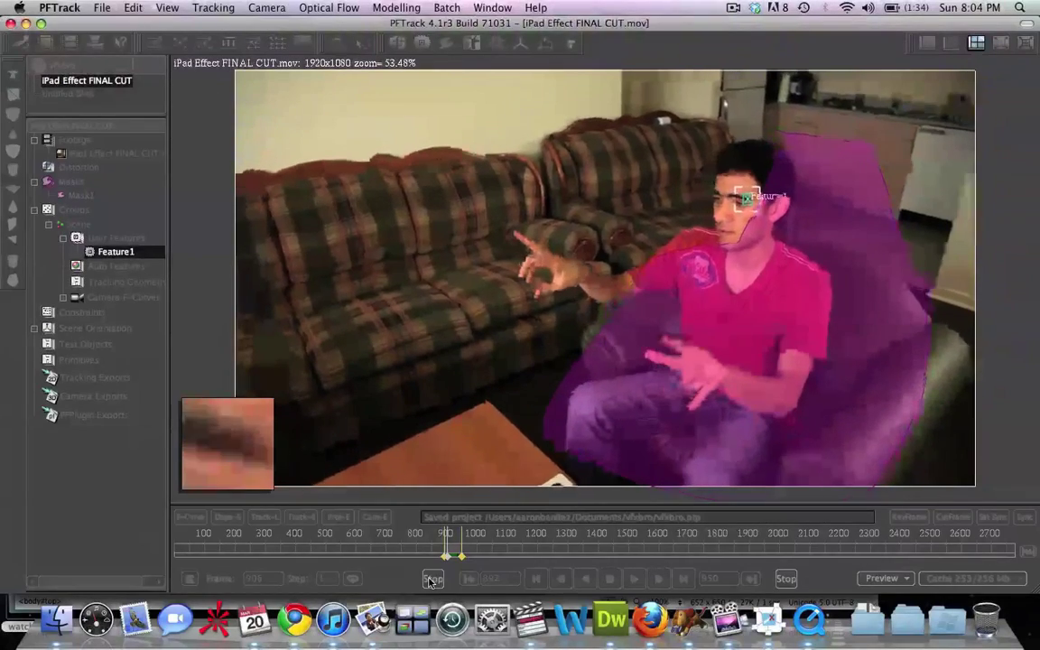
click(433, 579)
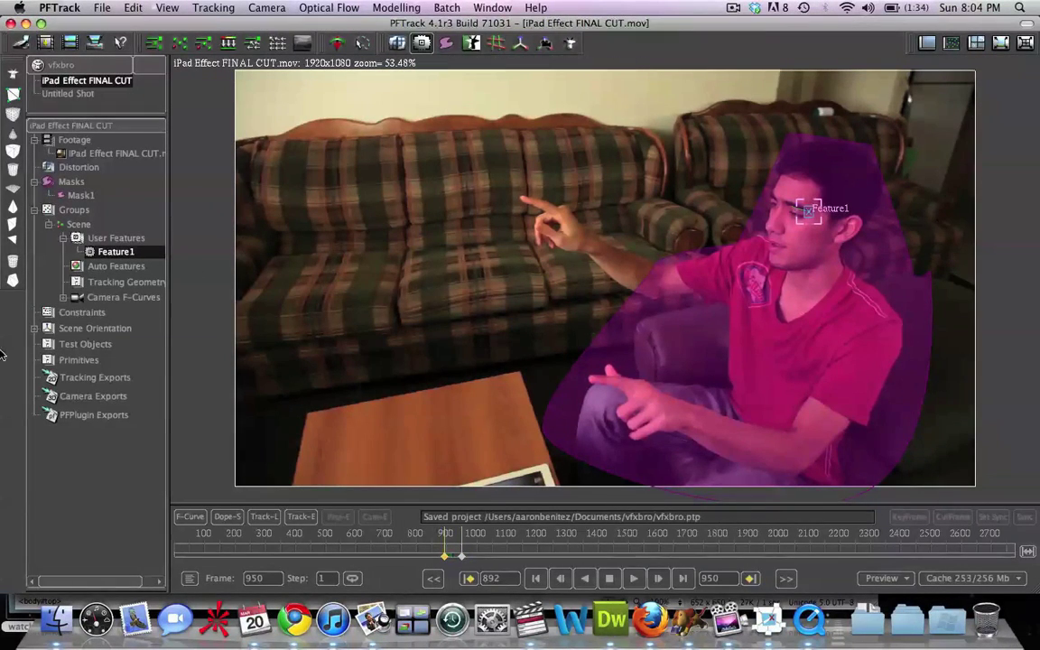
- Attach the mask over the man to the tracked user feature, Feature1
click(89, 195)
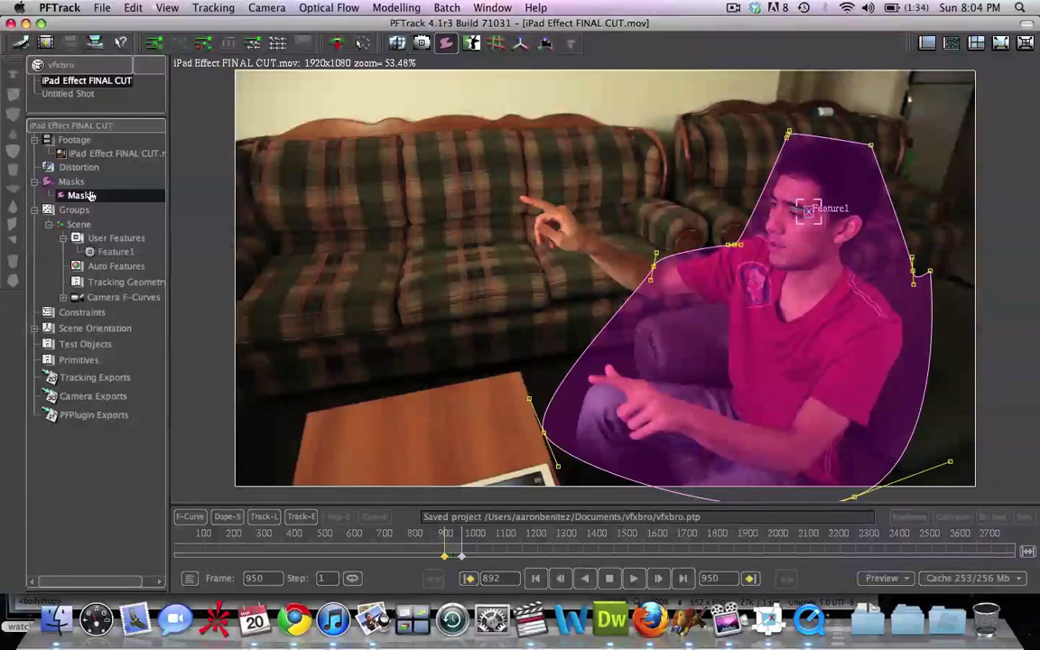
right_click(89, 194)
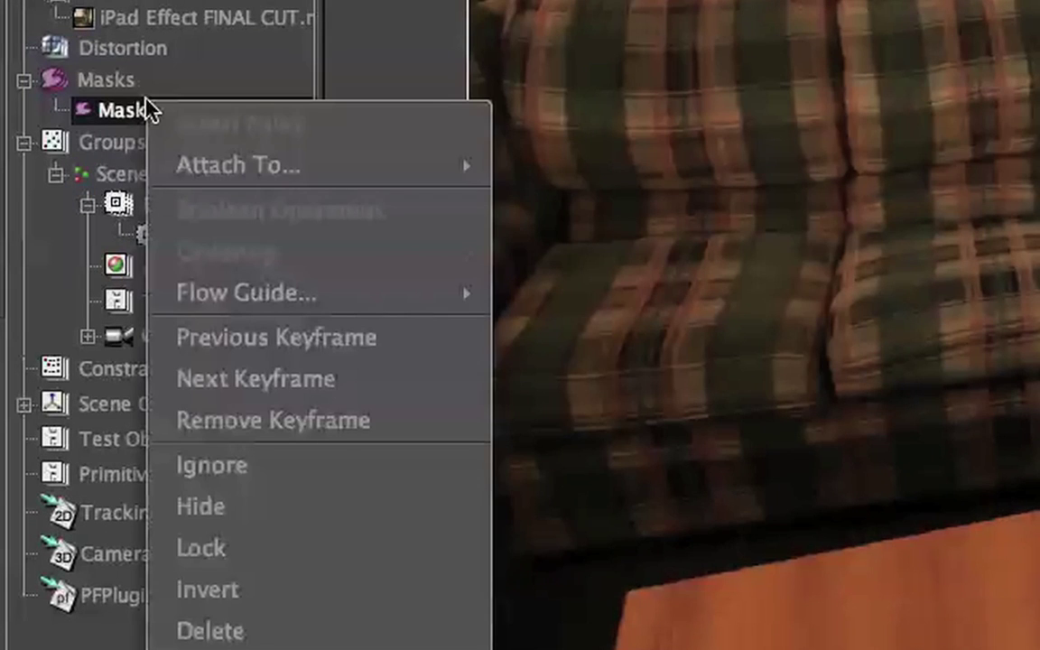
mouse_move(216, 162)
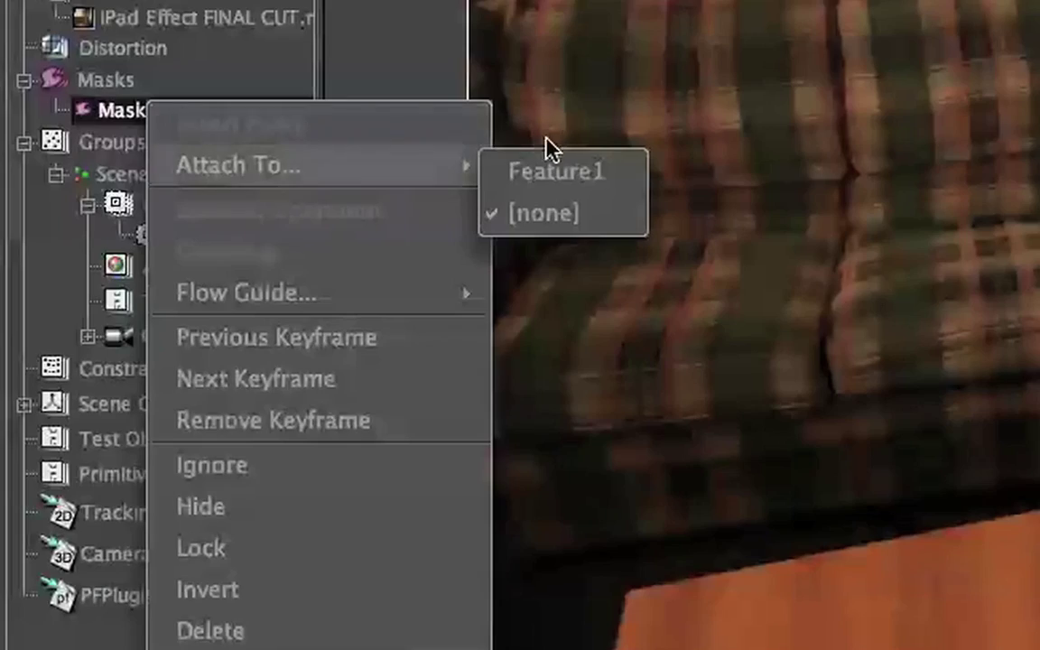
click(558, 170)
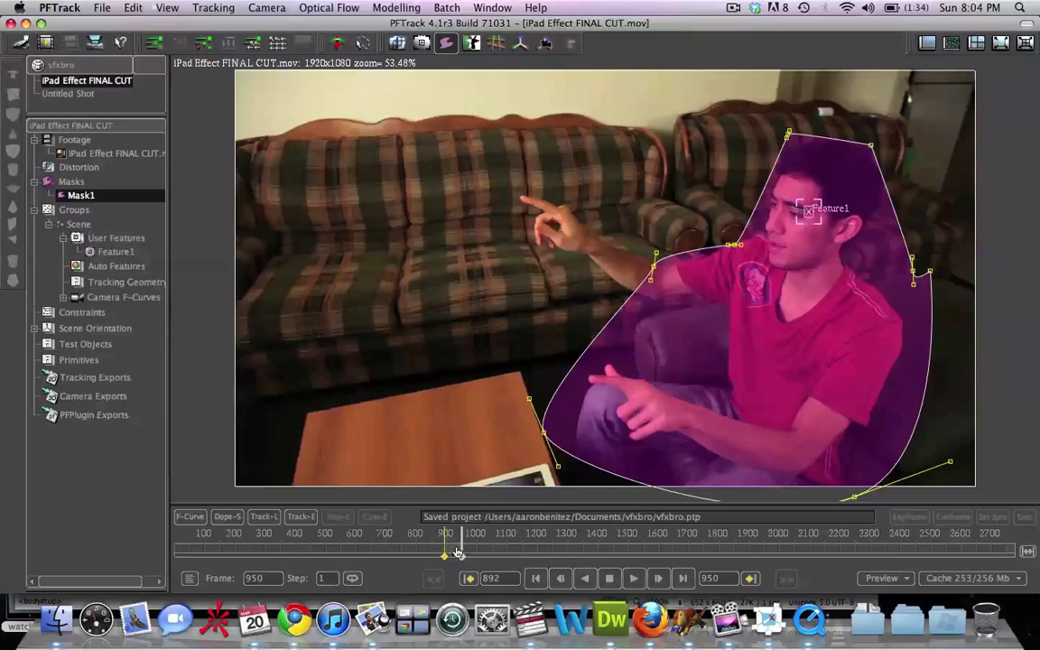
- Reshape the mask at frame 897 to fit the man's outline more closely, and adjust it at a nearby frame
mouse_move(459, 552)
mouse_down()
mouse_move(447, 552)
mouse_move(455, 554)
mouse_up()
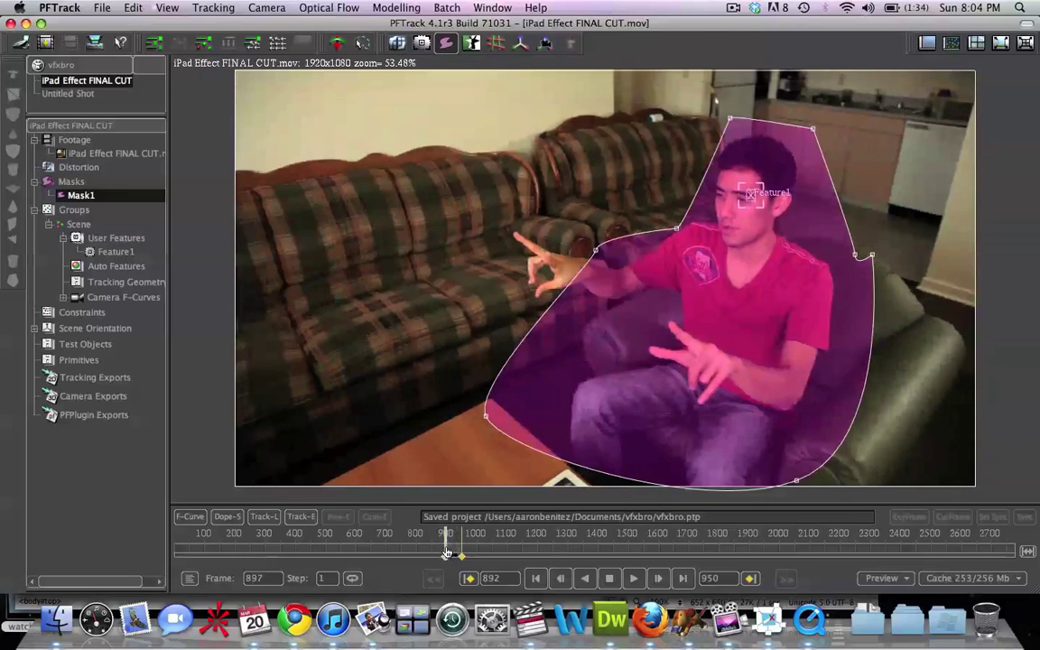
drag(873, 370, 831, 378)
drag(545, 326, 607, 343)
drag(784, 127, 780, 132)
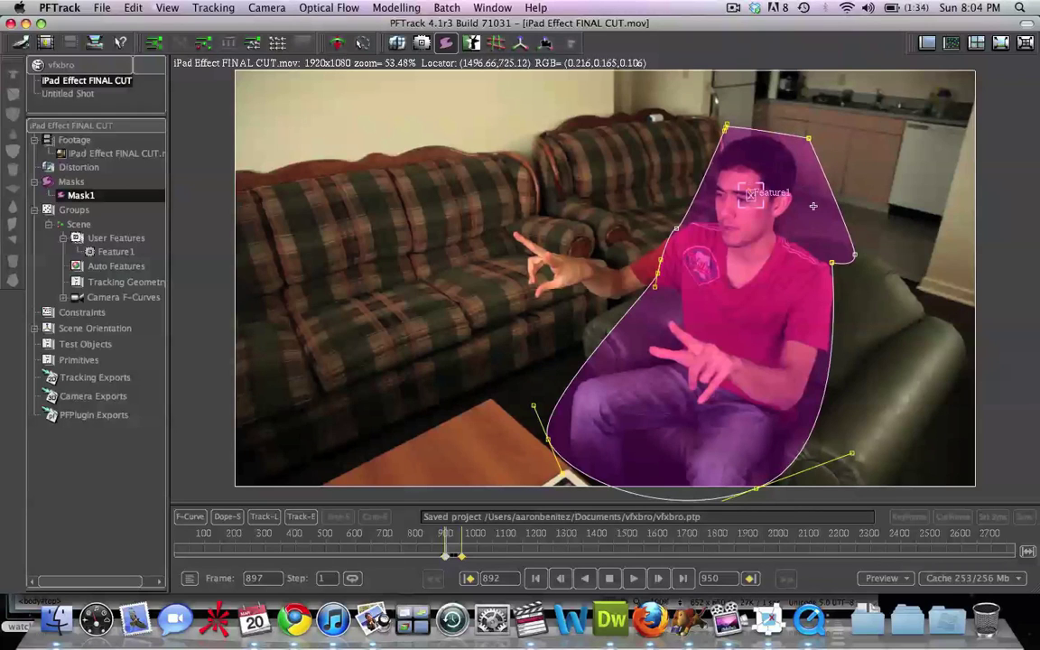
drag(854, 258, 795, 226)
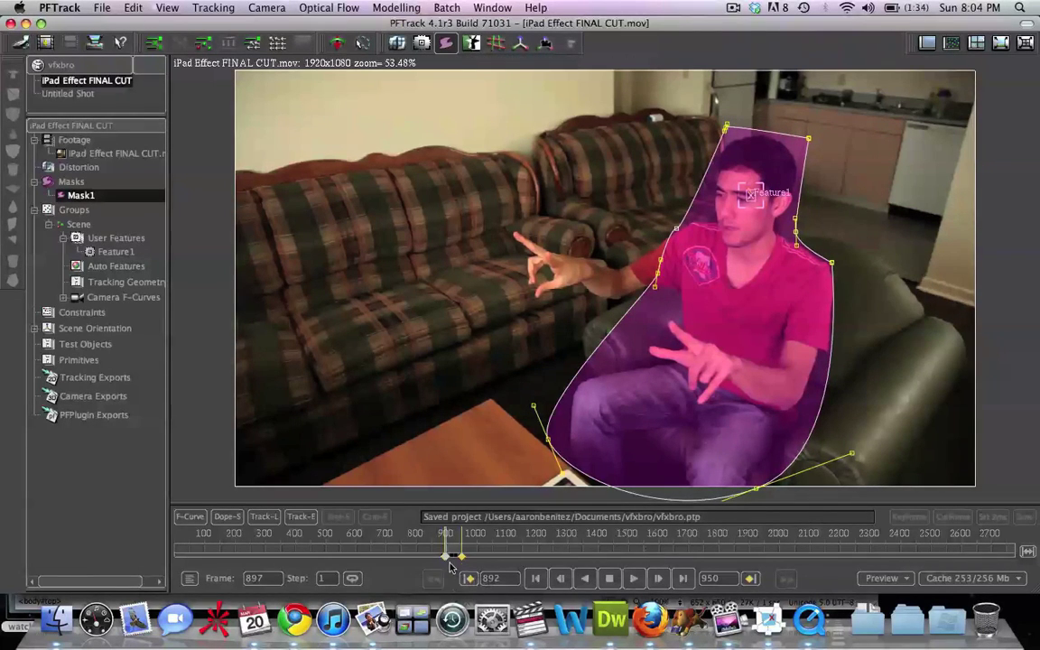
drag(449, 561, 457, 560)
drag(511, 400, 528, 428)
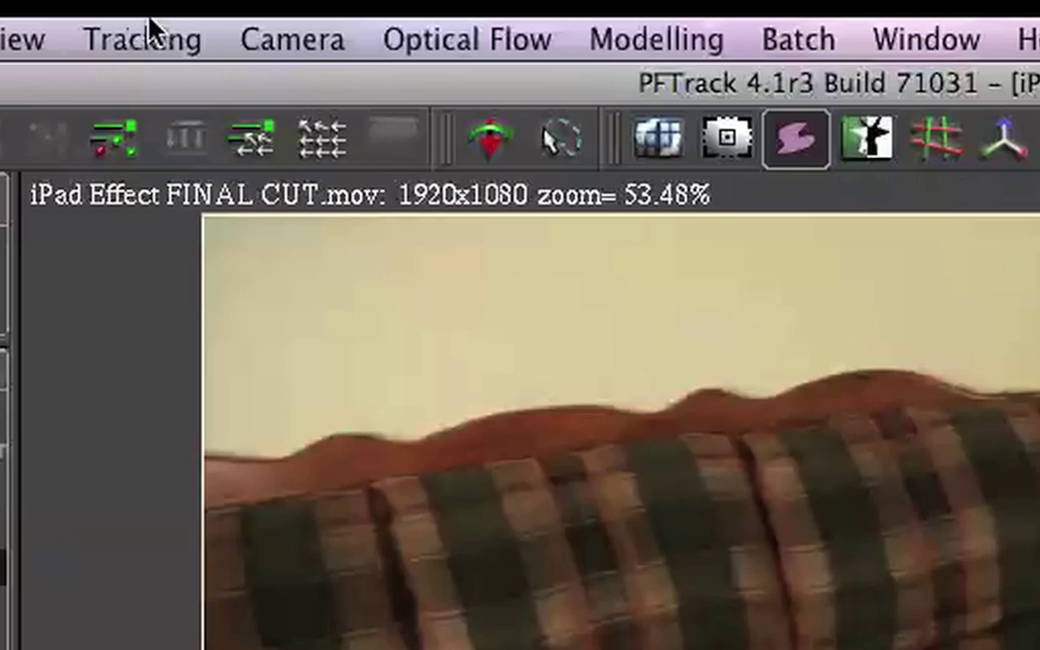
- Set the tracking window width to 44 and height to 45, with Back Track off and Preview on, and auto-track the shot
click(224, 5)
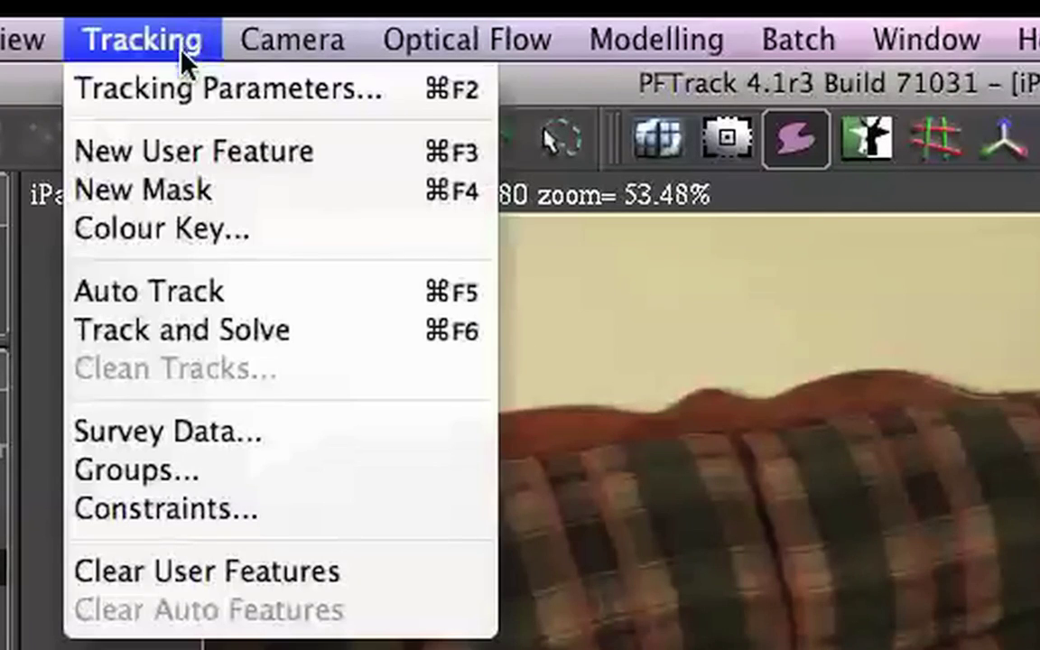
click(184, 89)
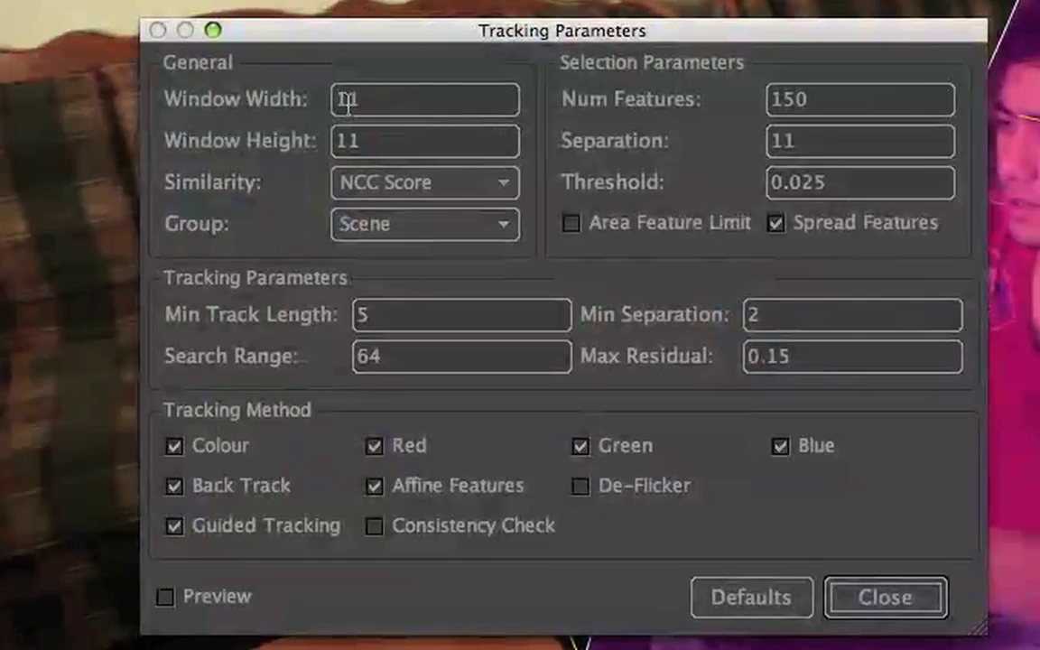
double_click(348, 101)
text(24)
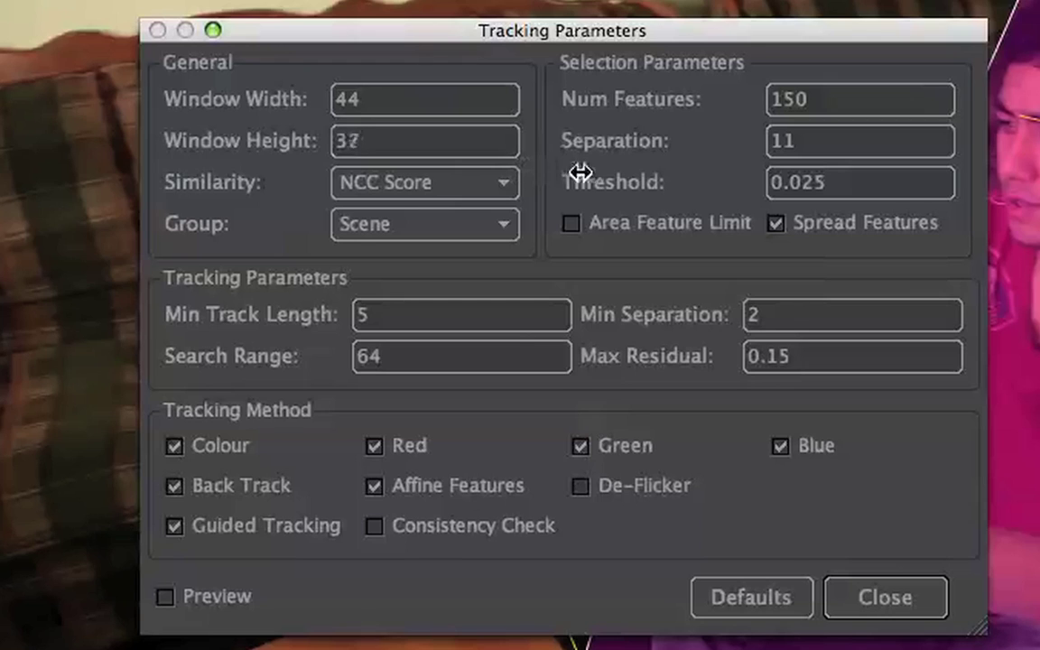
text(45)
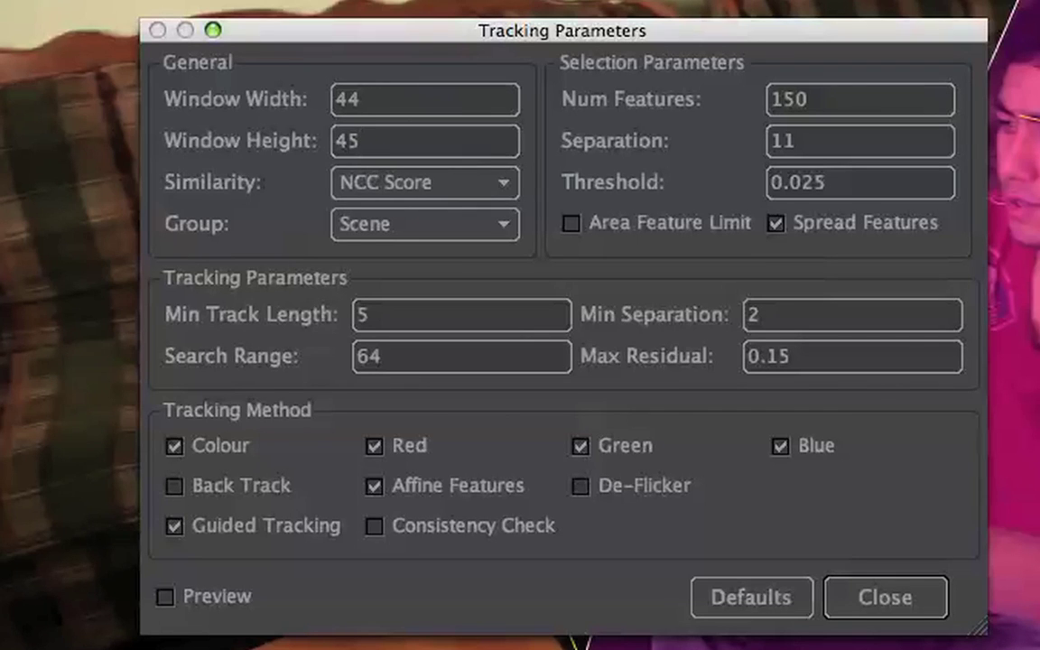
click(165, 598)
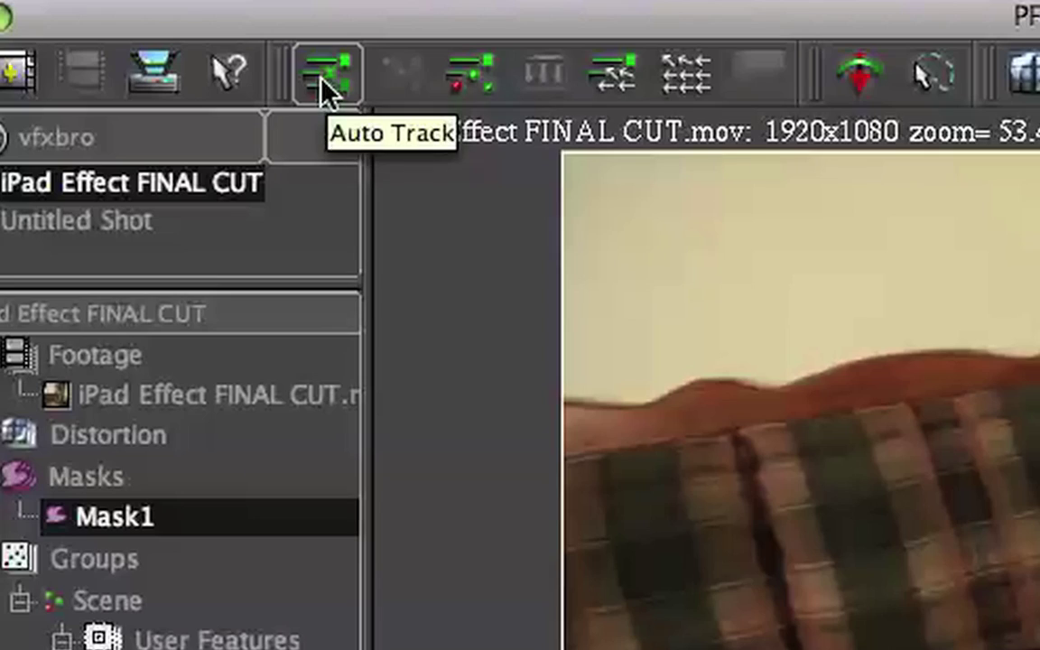
click(154, 45)
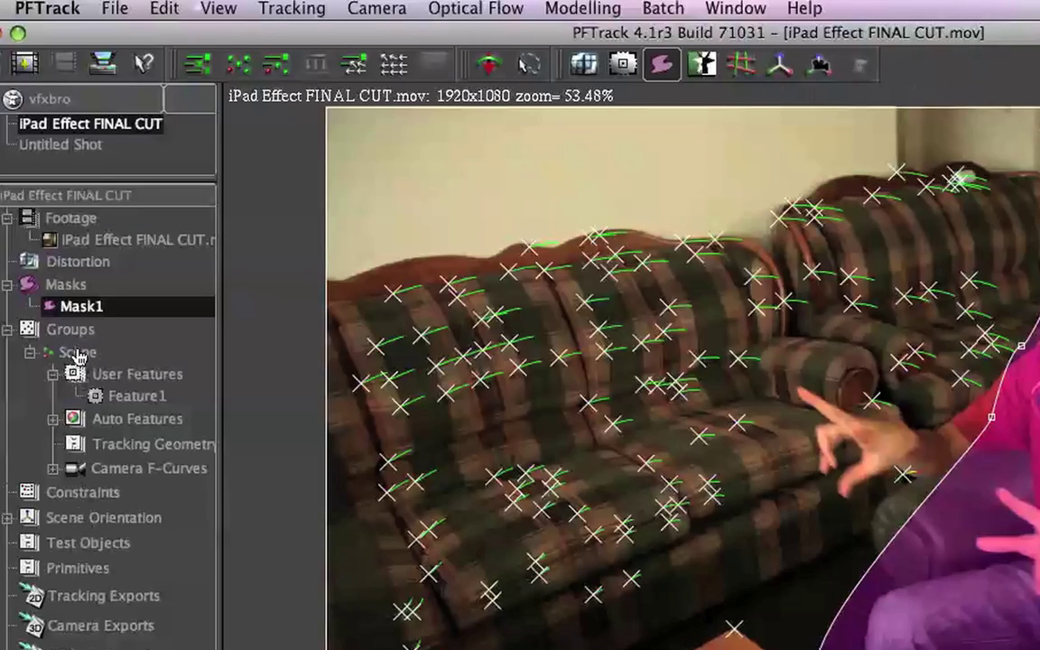
- Expand the list of auto features and delete the stray one just below the man's raised hand at frame 892
click(77, 354)
click(127, 396)
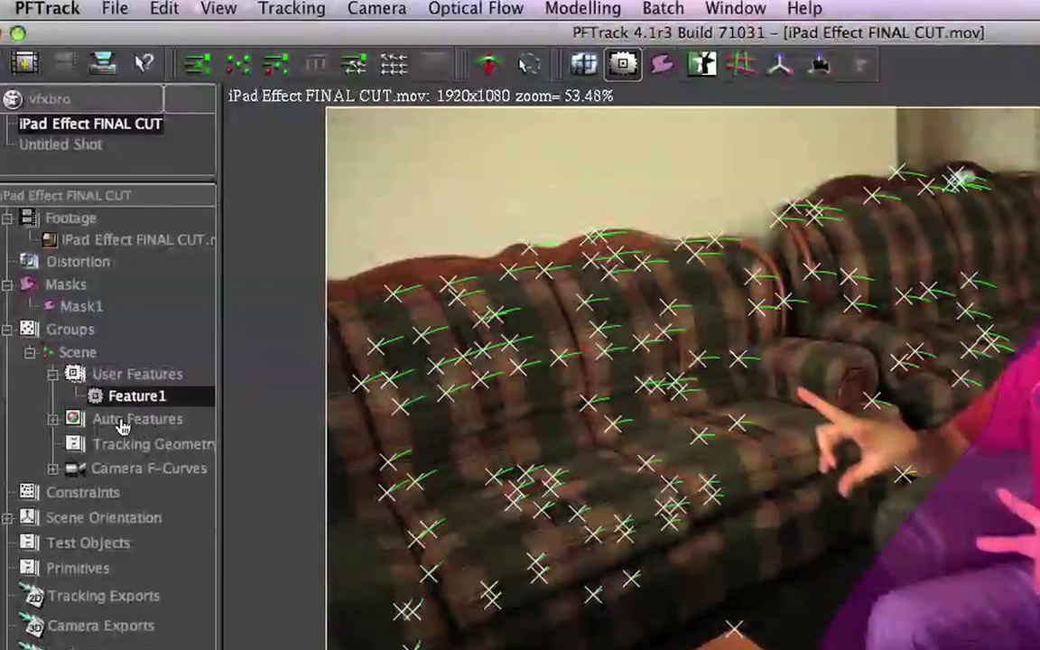
click(52, 419)
click(145, 449)
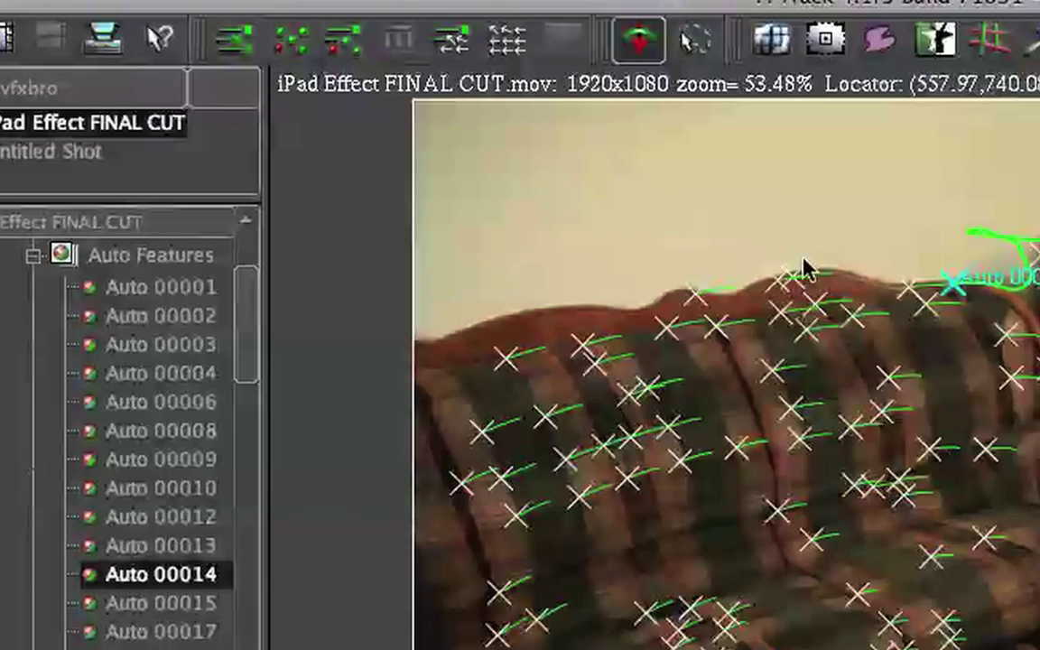
click(697, 40)
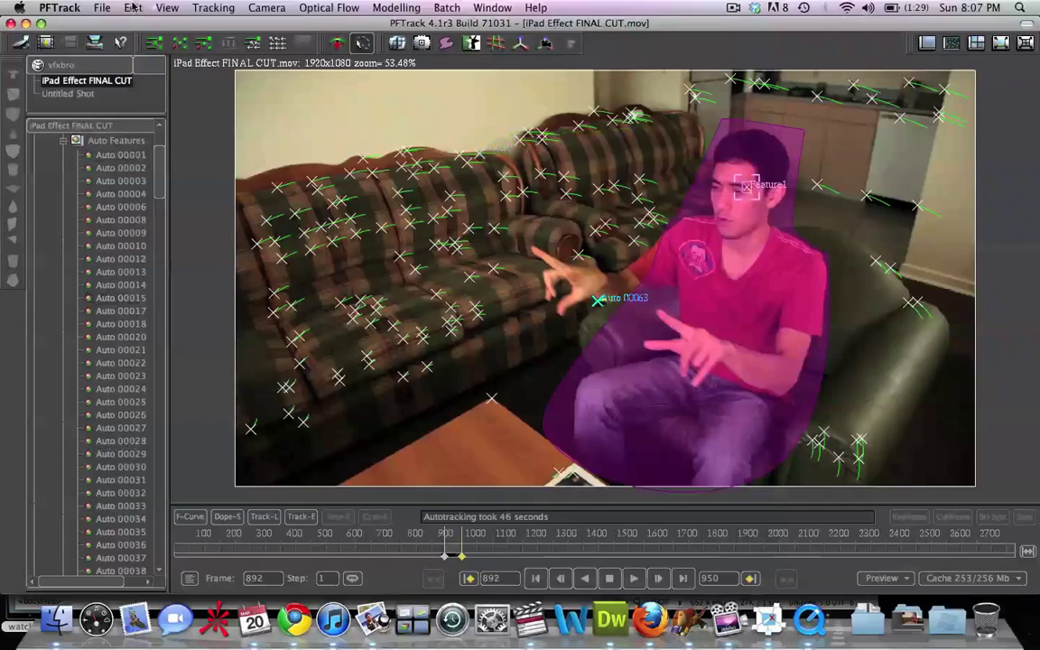
click(133, 7)
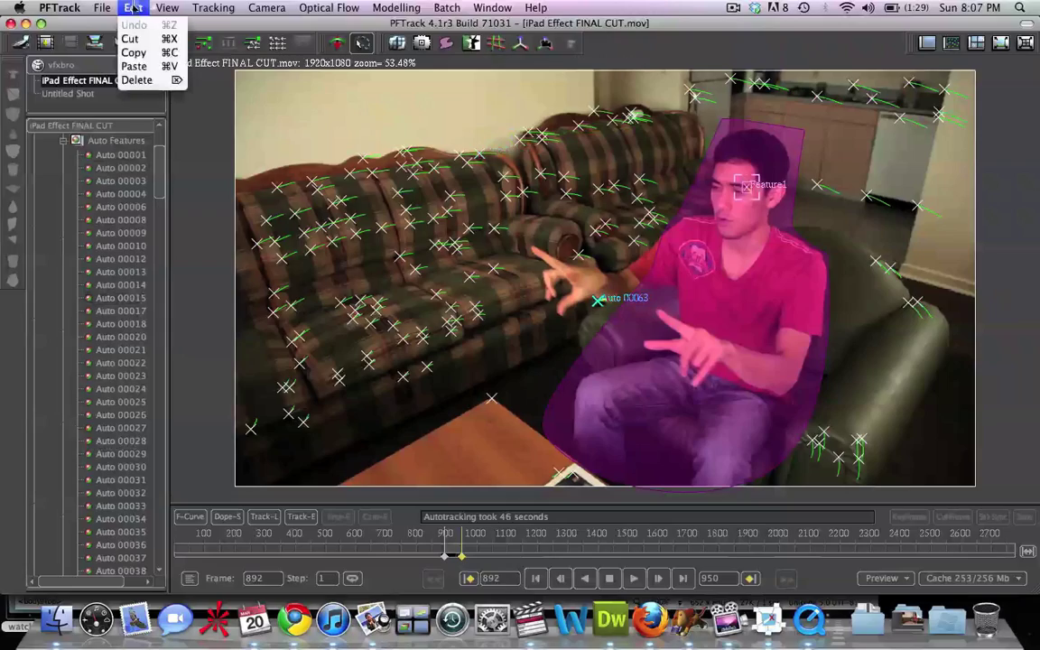
click(137, 80)
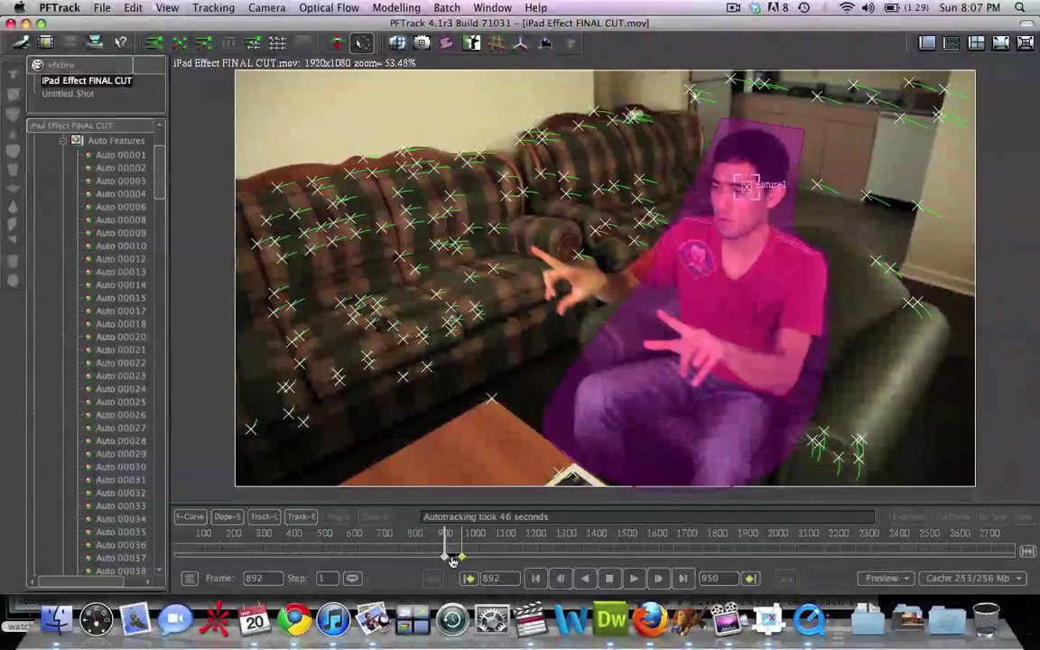
- Delete the stray auto feature on the armchair's back edge at frame 921
drag(450, 560, 454, 566)
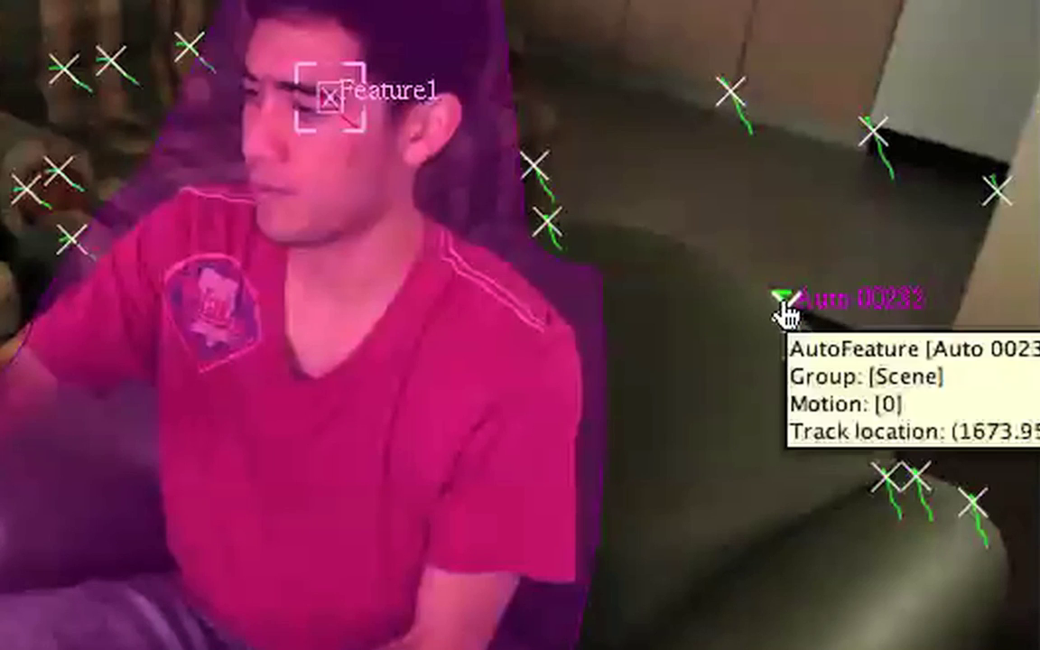
click(784, 307)
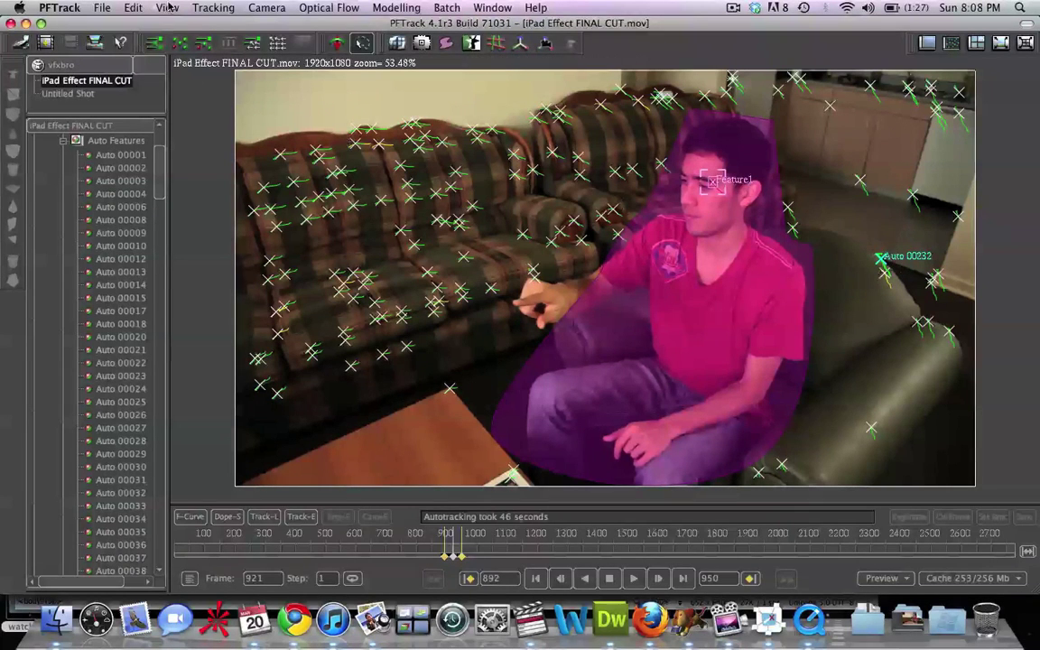
click(133, 7)
click(145, 75)
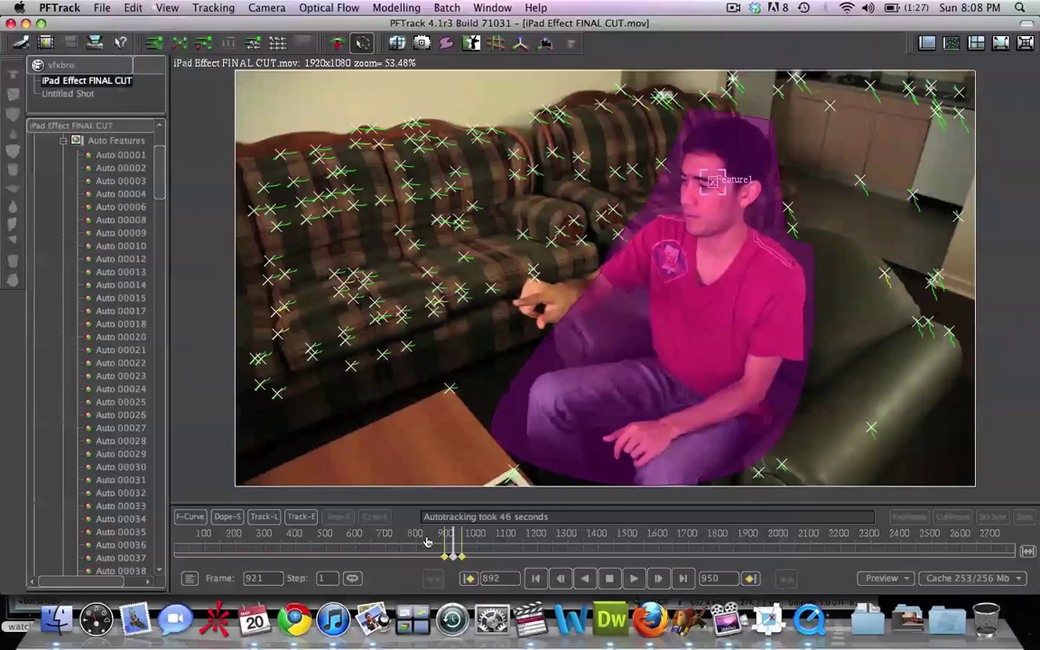
- Show the track errors graph in an enlarged view and lower the tracking threshold to 0.097
drag(453, 558, 456, 560)
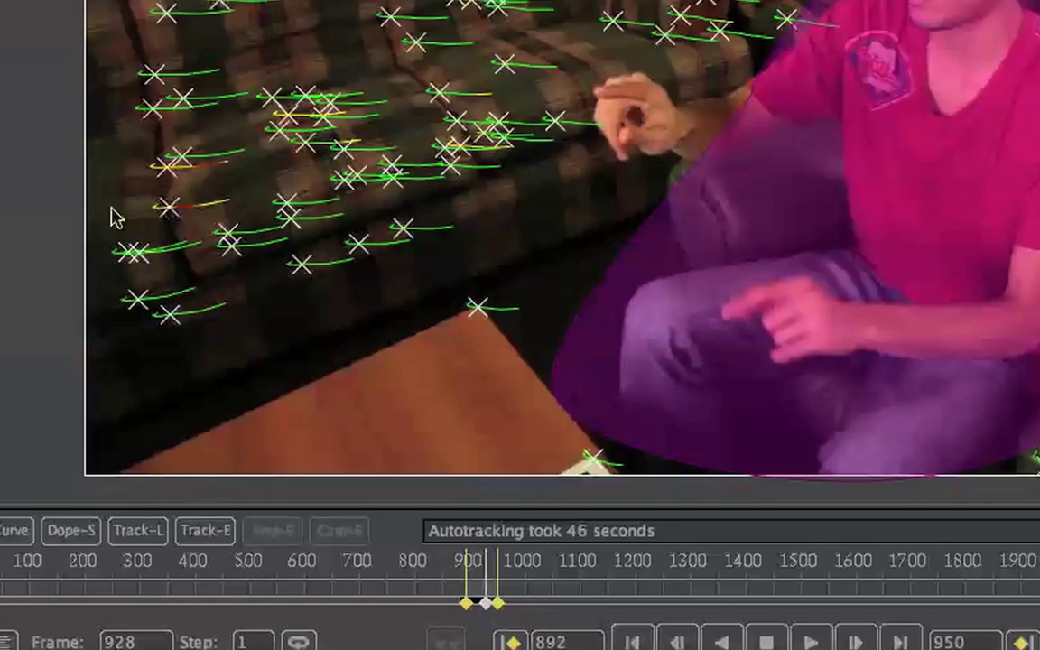
click(209, 531)
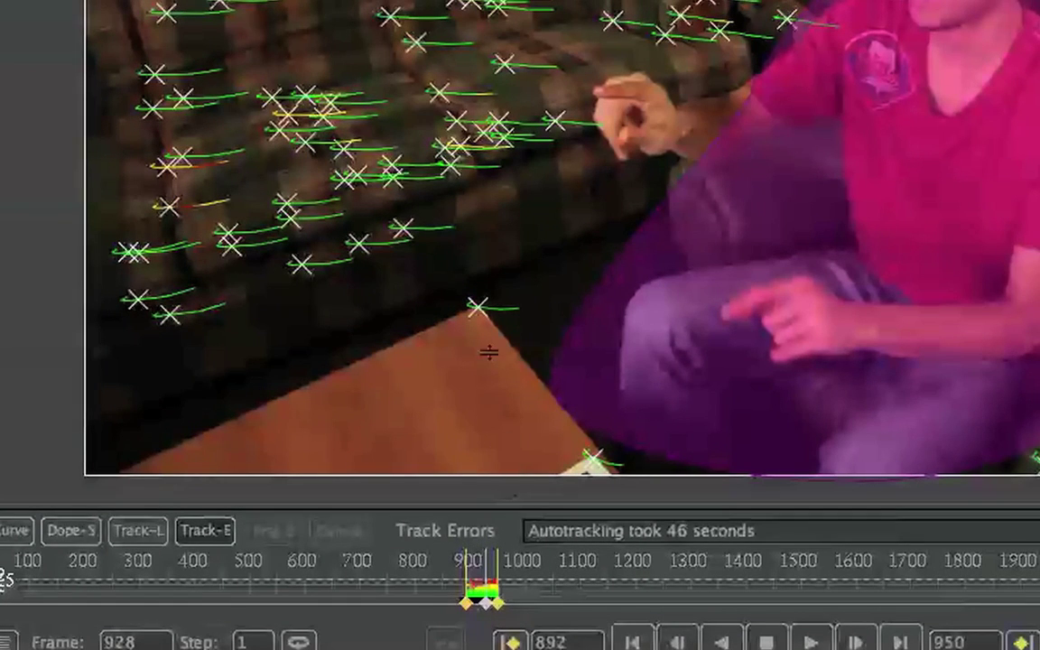
drag(489, 344, 491, 327)
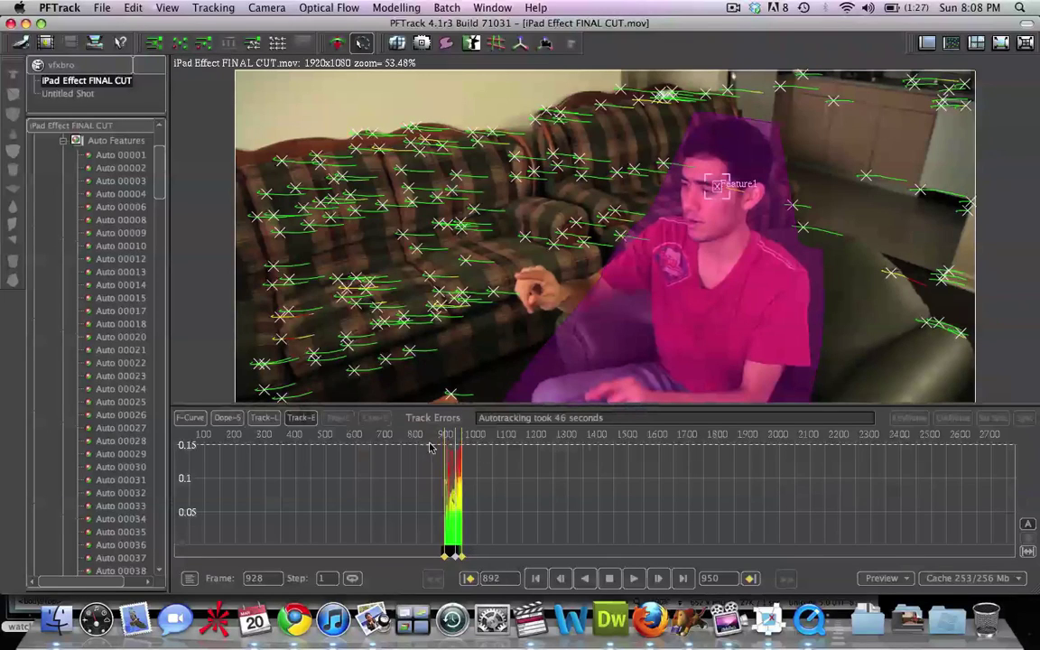
drag(425, 449, 427, 484)
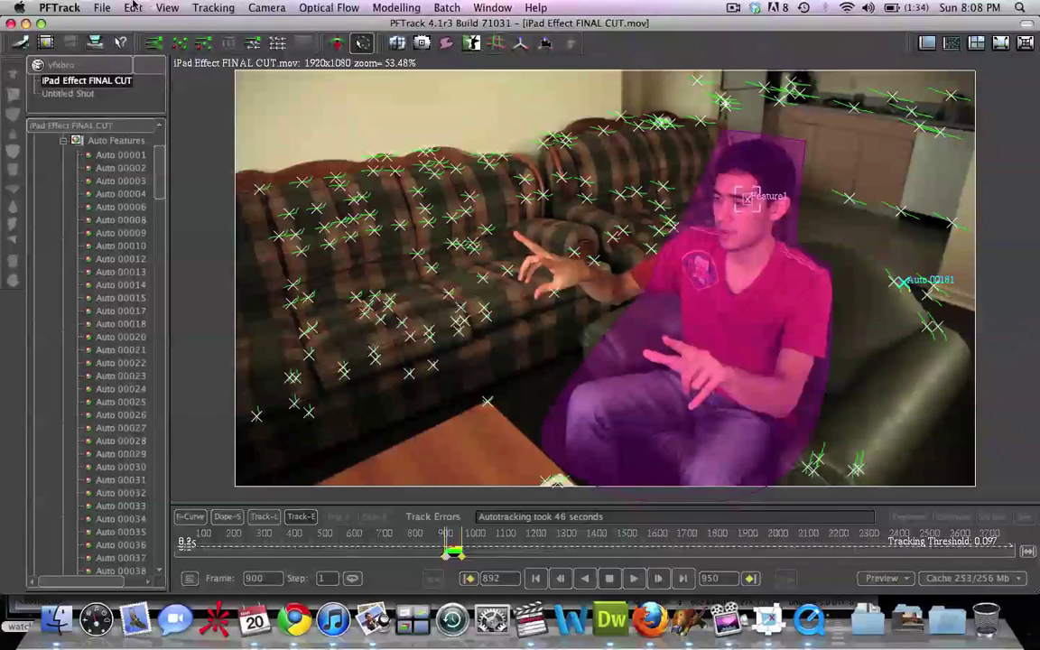
- Delete the stray auto features on the armchair at frame 900 and below the man's raised hand at frame 904
click(133, 8)
click(133, 7)
drag(448, 561, 451, 558)
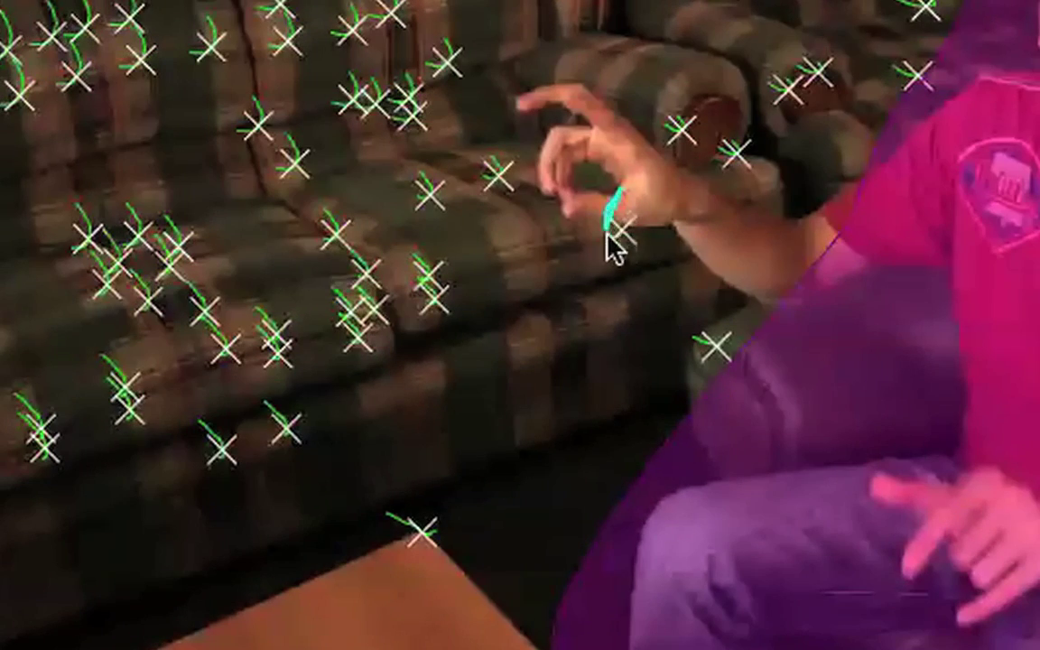
click(607, 234)
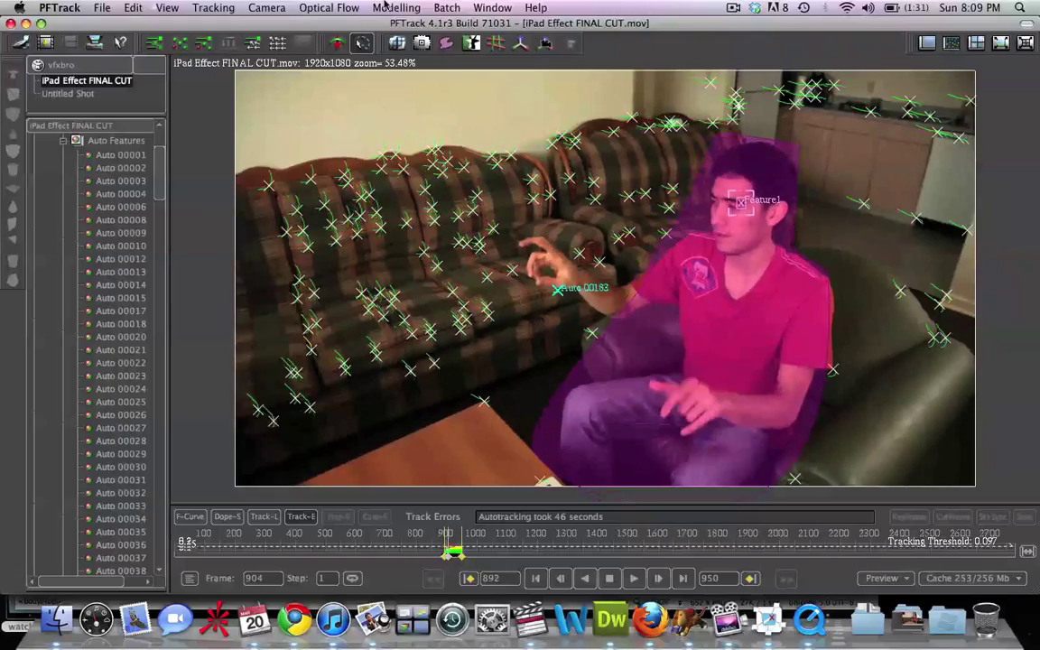
click(133, 8)
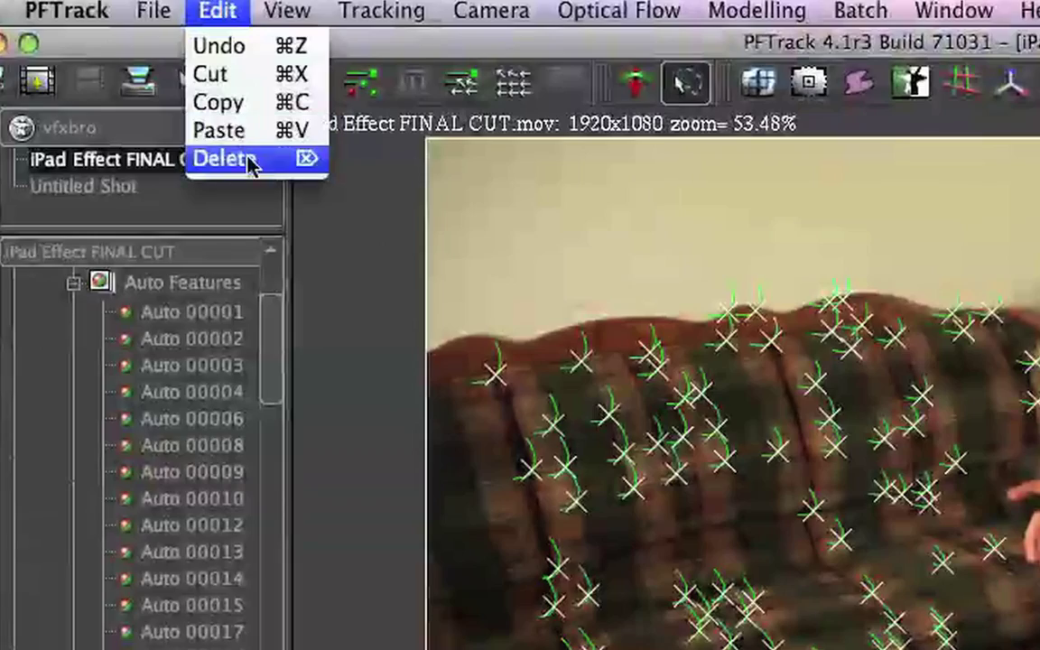
click(117, 80)
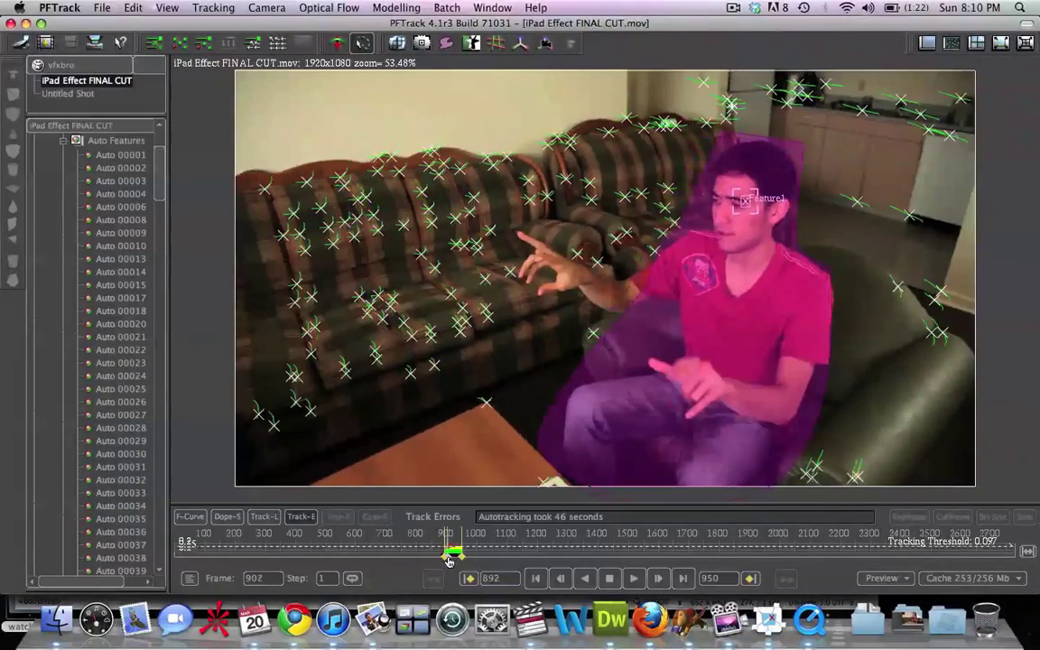
- Delete the stray auto feature on the floor below the man's armchair at frame 904
click(794, 479)
click(134, 7)
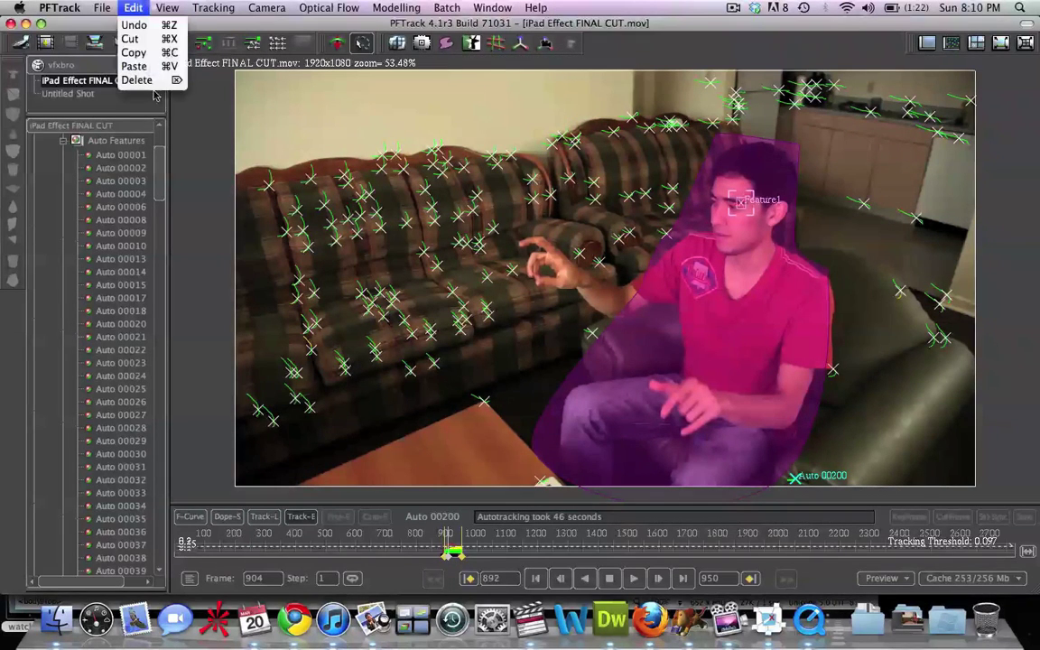
click(140, 84)
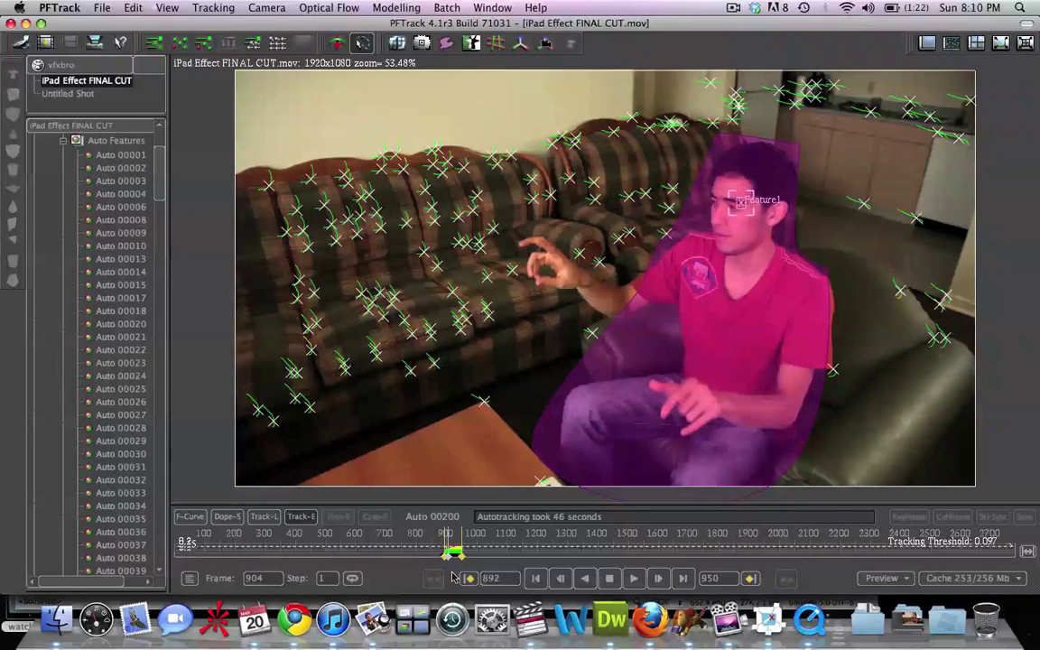
- Solve the camera for the Scene motion group with the Automatic keyframe method
drag(451, 557, 451, 557)
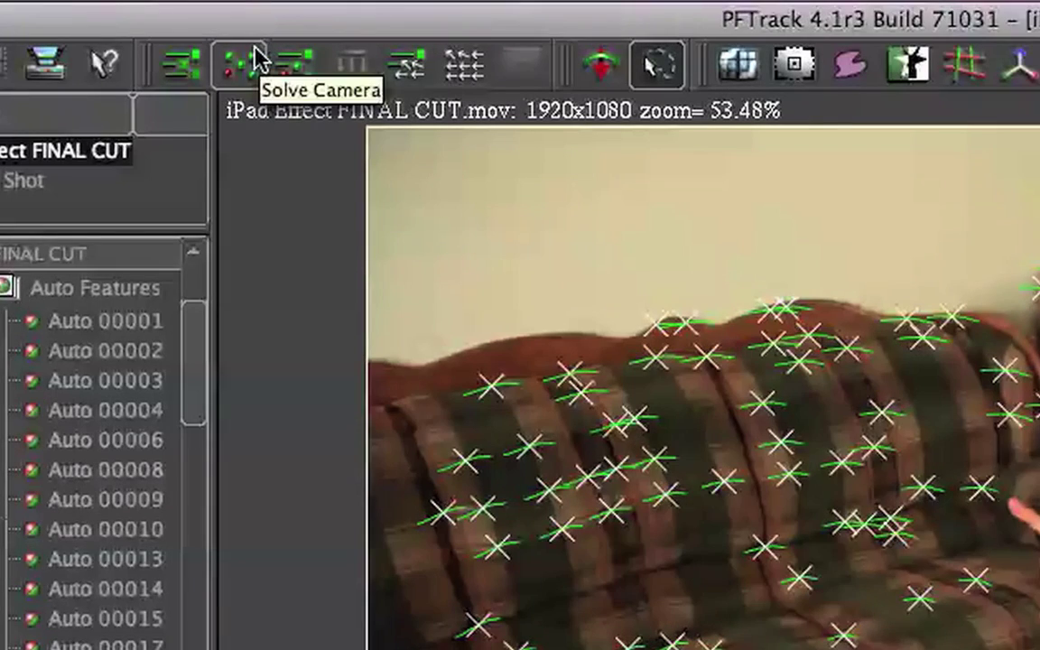
click(257, 59)
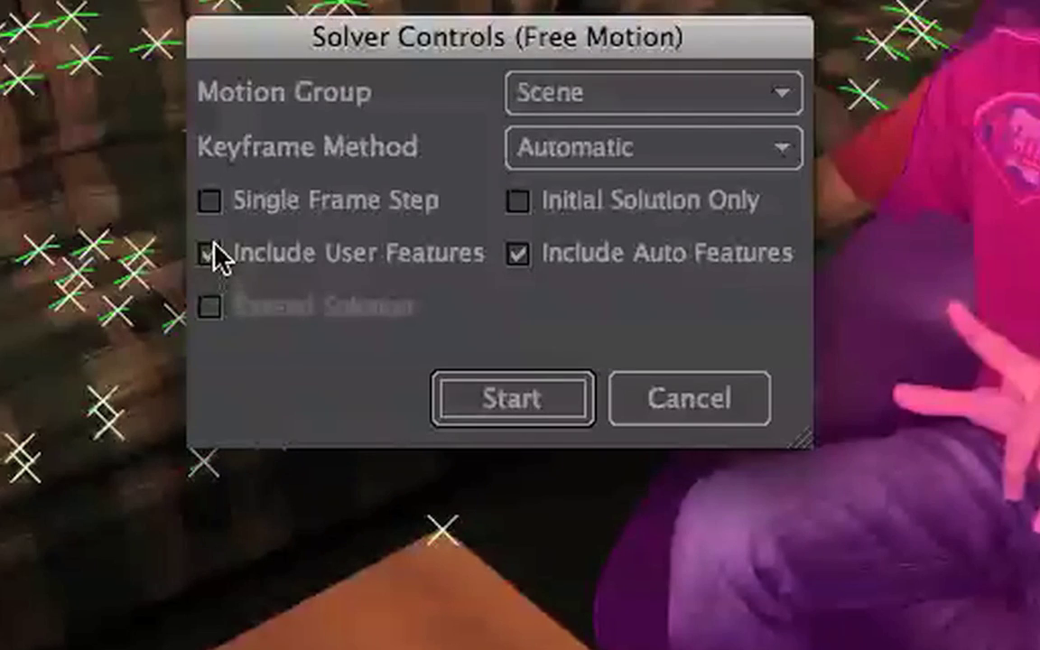
click(520, 254)
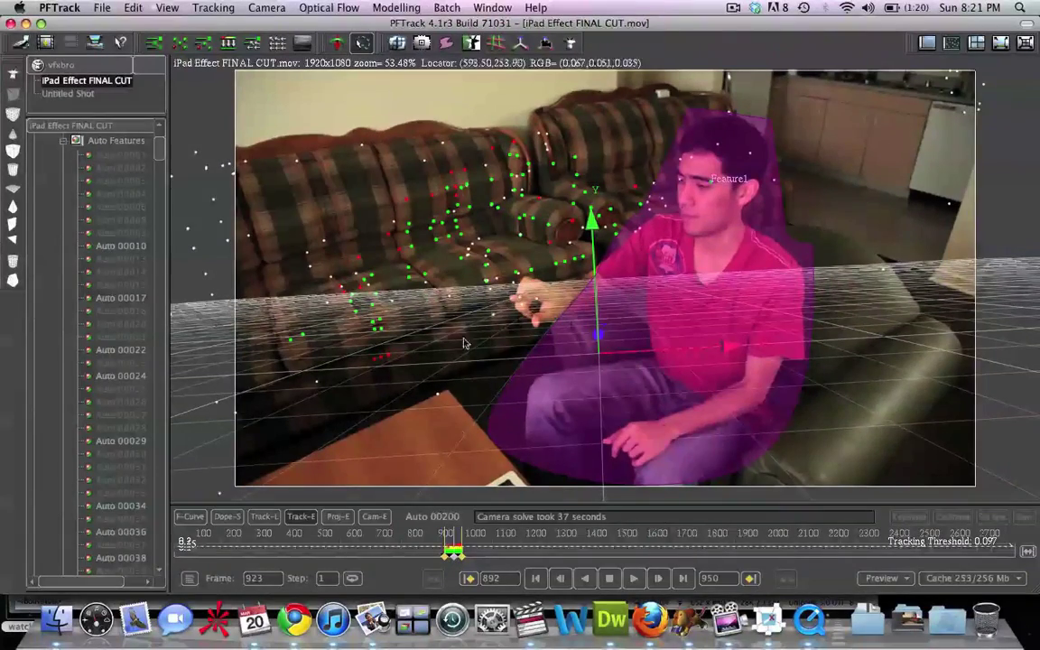
- Set the scene orientation with X, Y and Z axis lines along the cabinet, table and sofa edges, and rotate the scene to match
click(64, 143)
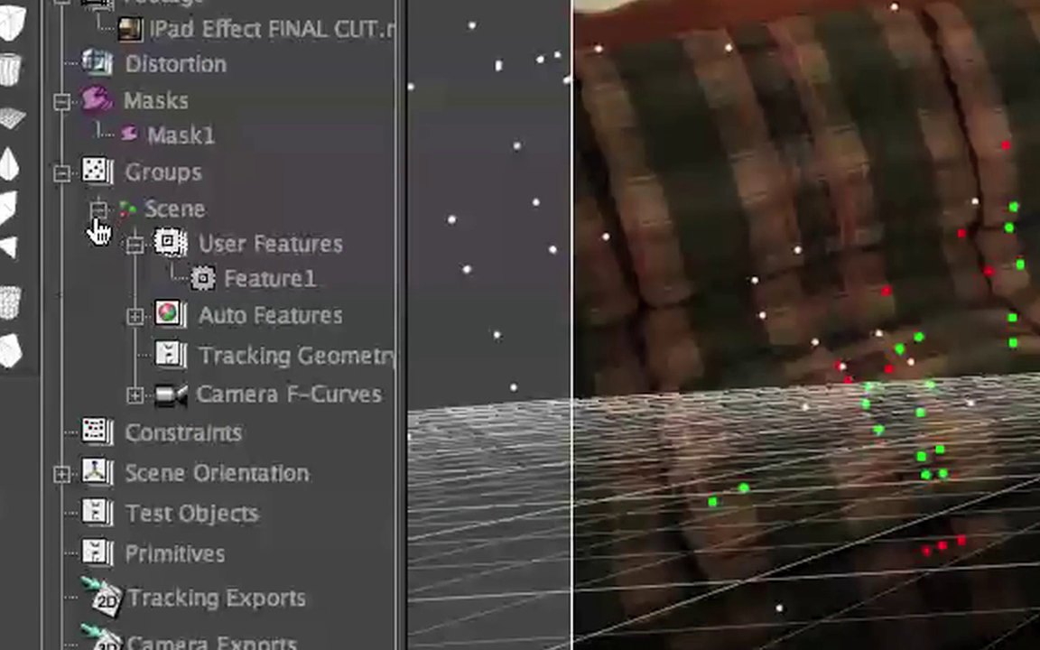
click(62, 173)
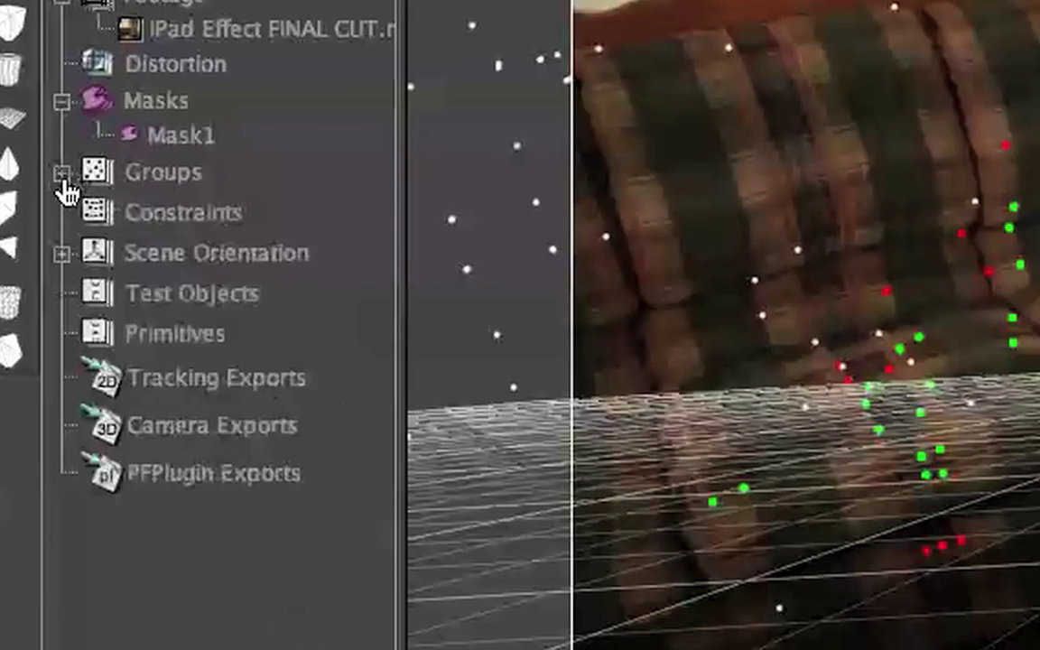
click(61, 253)
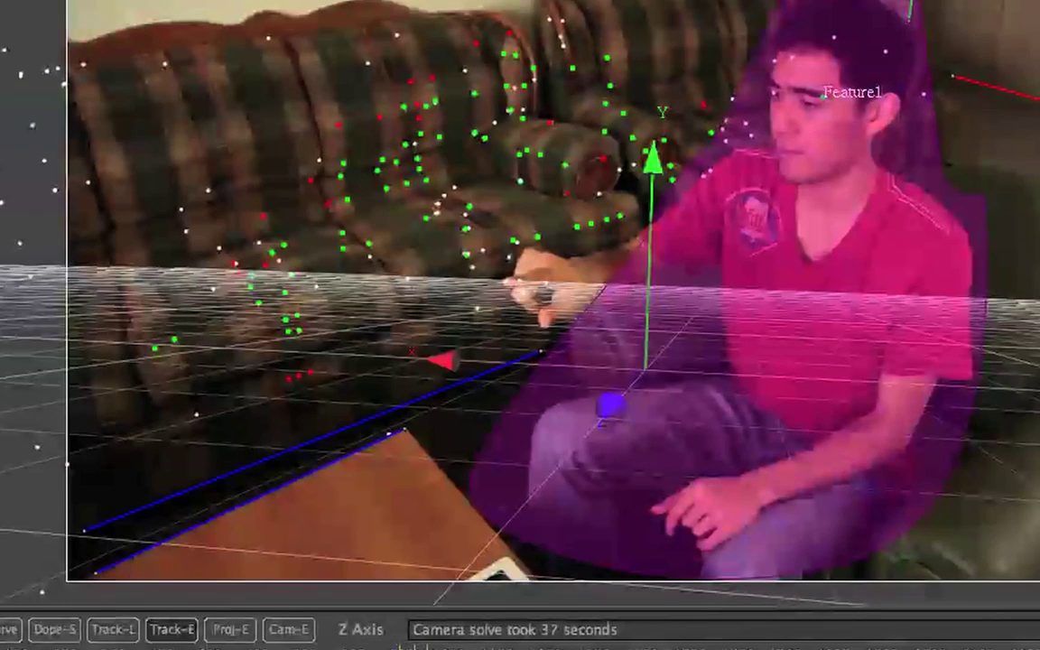
key(Escape)
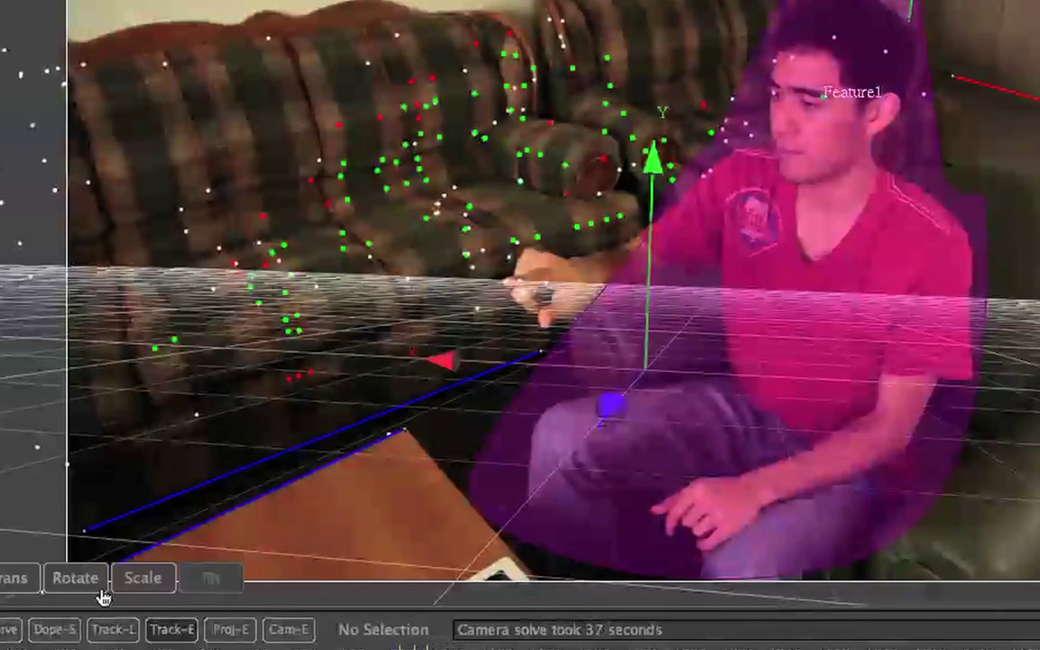
click(89, 589)
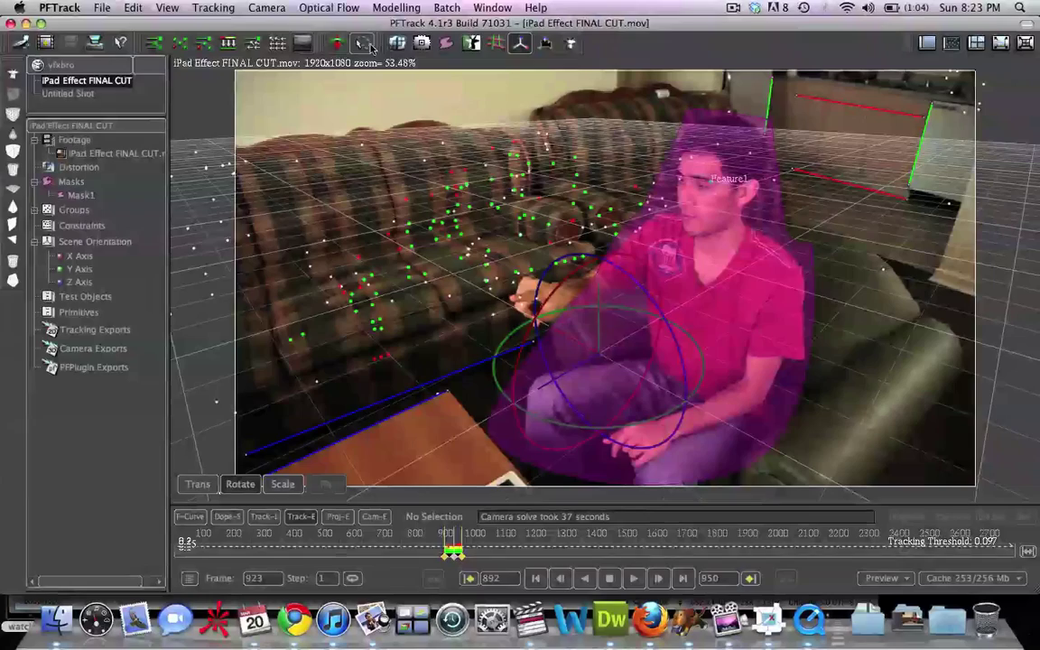
click(366, 45)
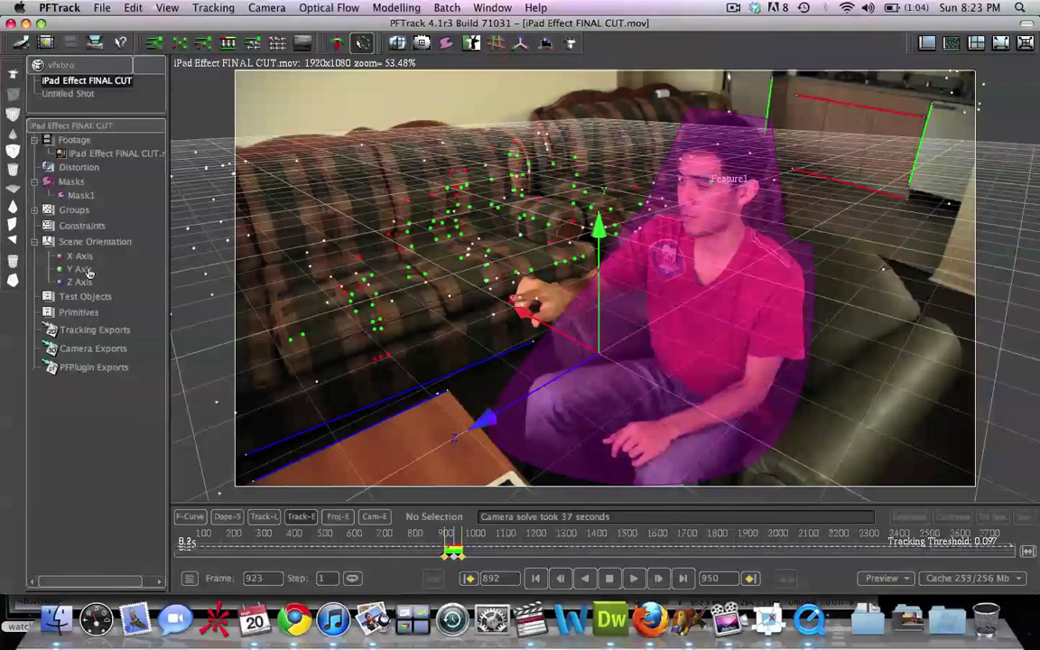
- Expand the scene's auto features and set the tracked feature at the wooden table's corner as the origin
click(36, 209)
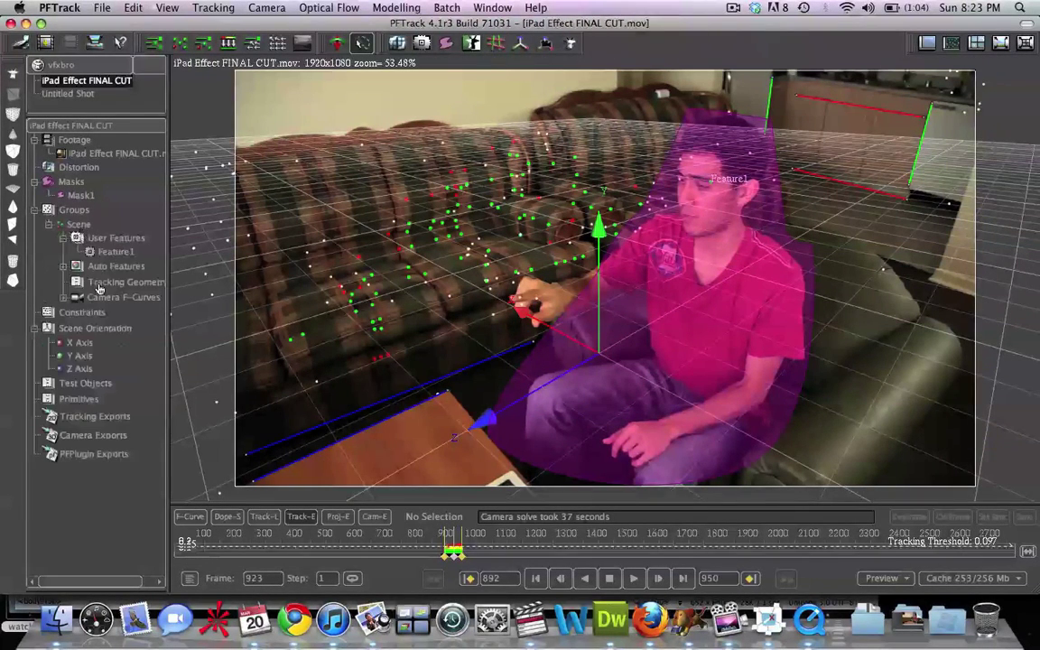
click(62, 266)
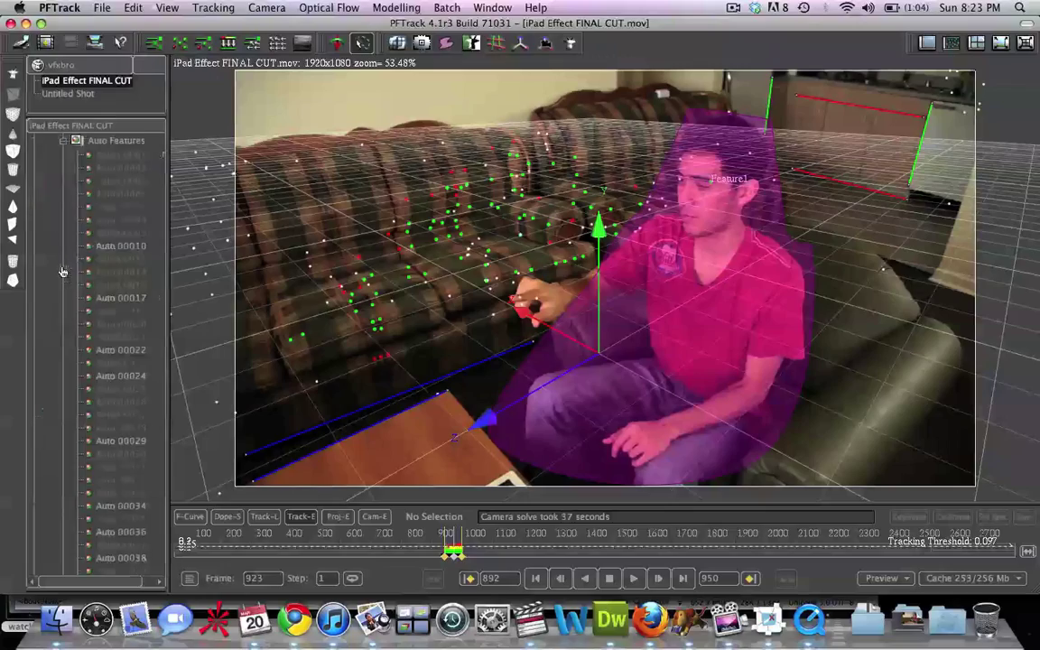
click(111, 273)
click(120, 249)
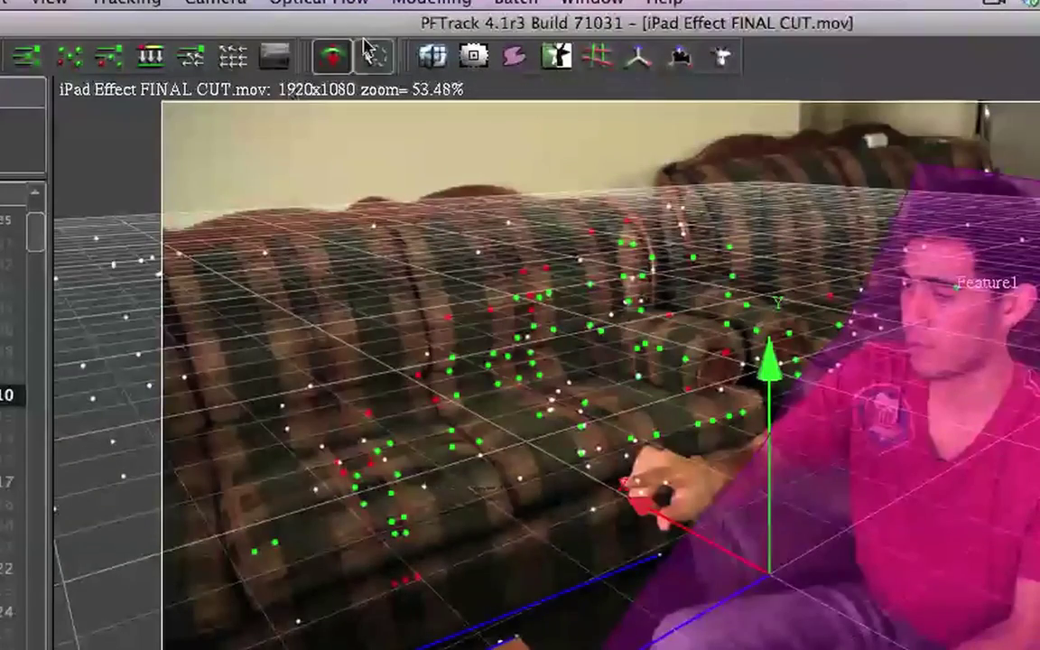
click(360, 40)
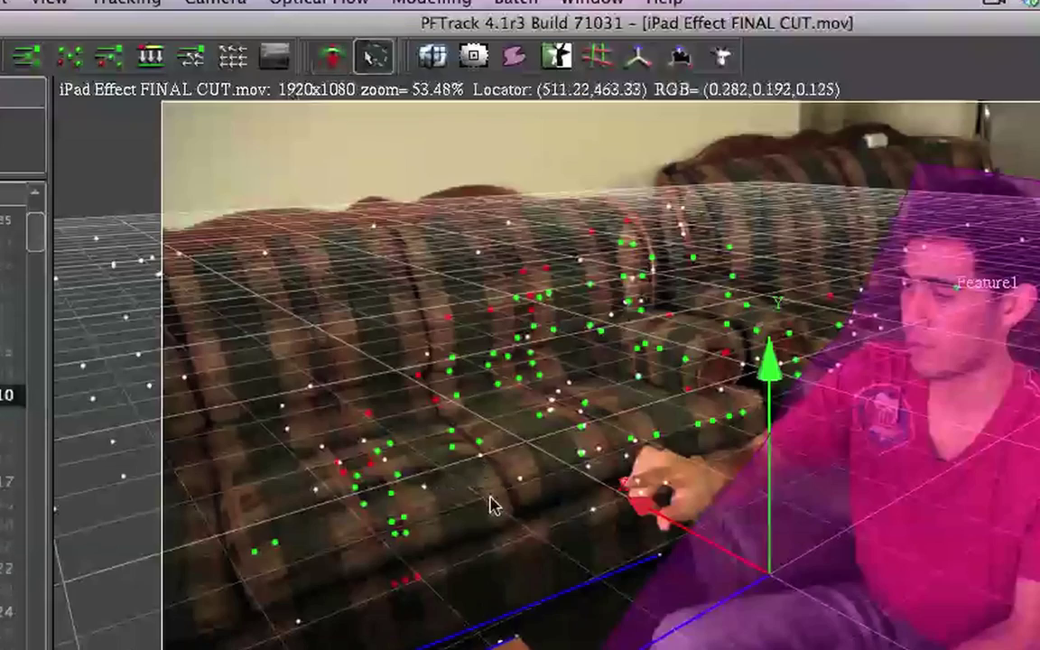
right_click(500, 647)
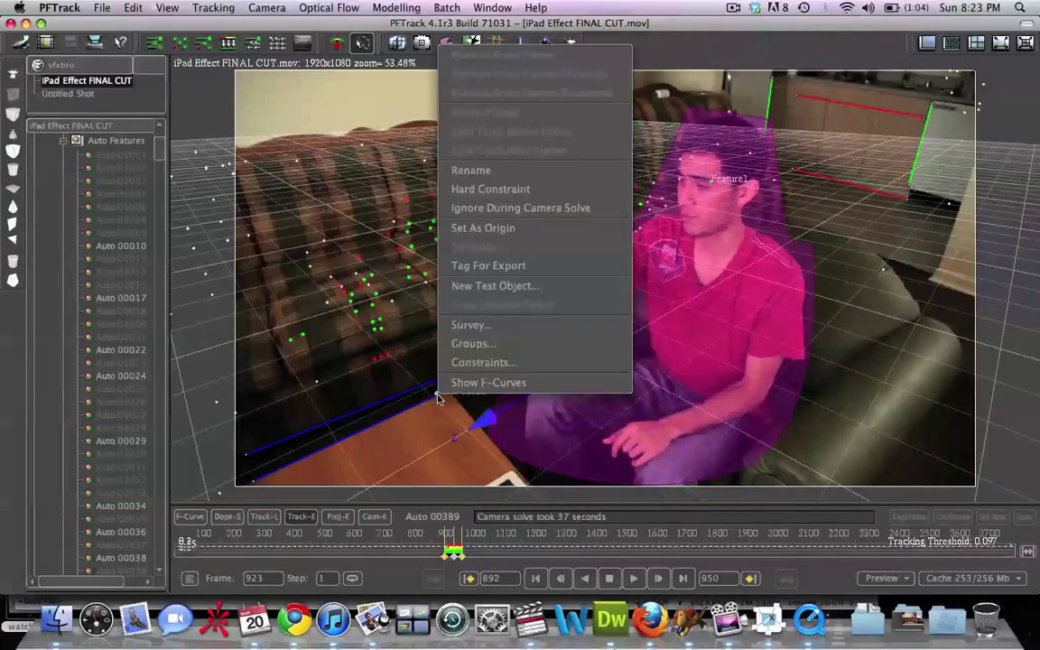
click(483, 228)
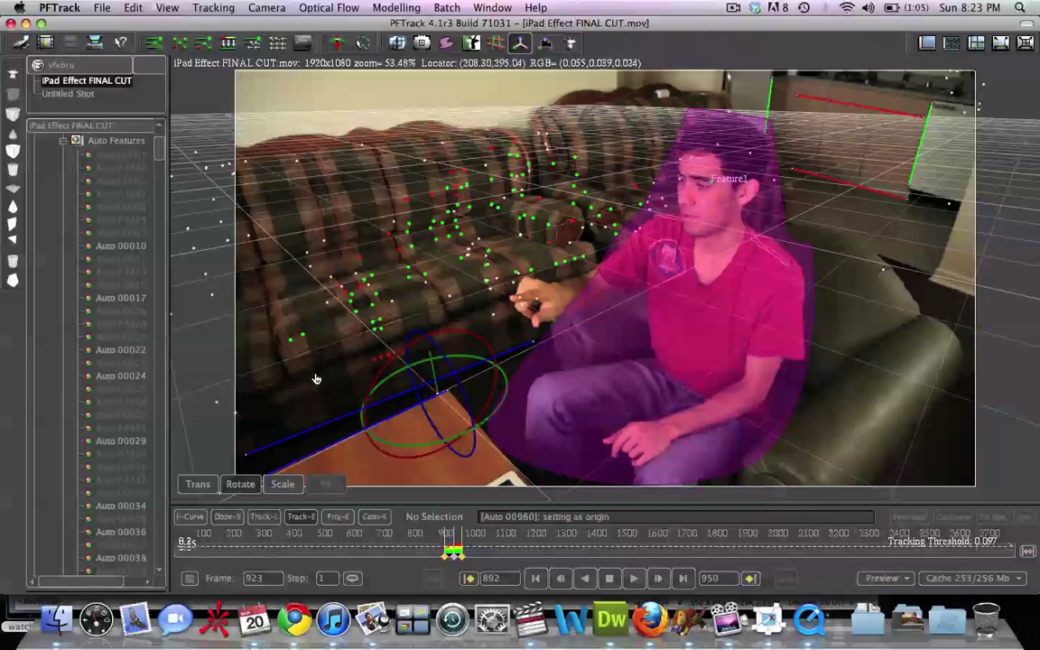
- Tag for export the tracked features at the wooden table's corner, on the plaid sofa and at the base of the background cabinet
click(362, 43)
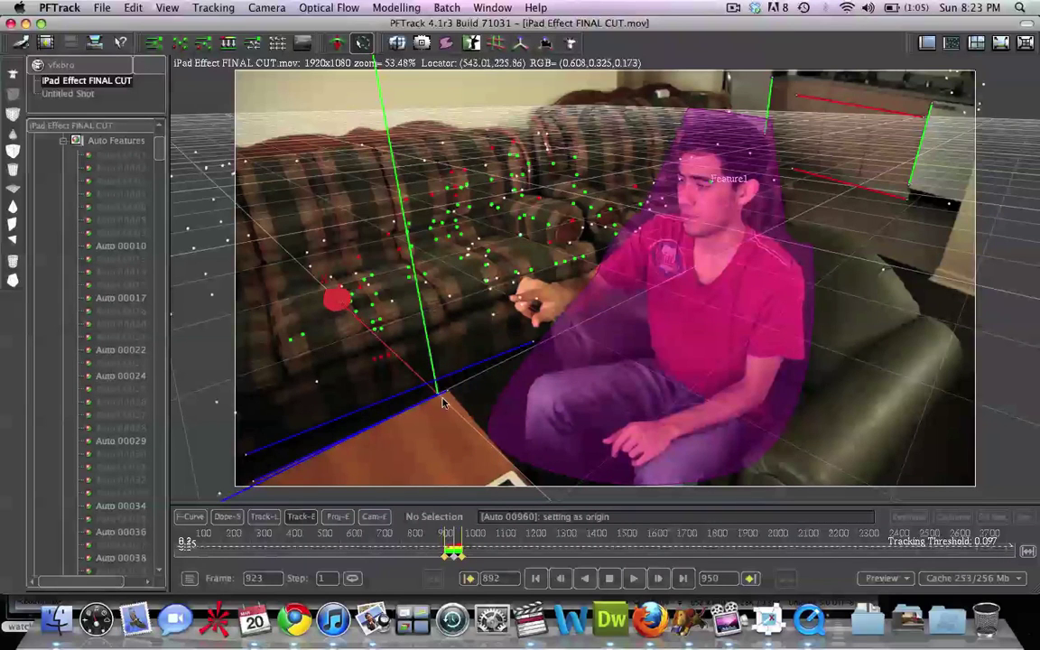
right_click(437, 399)
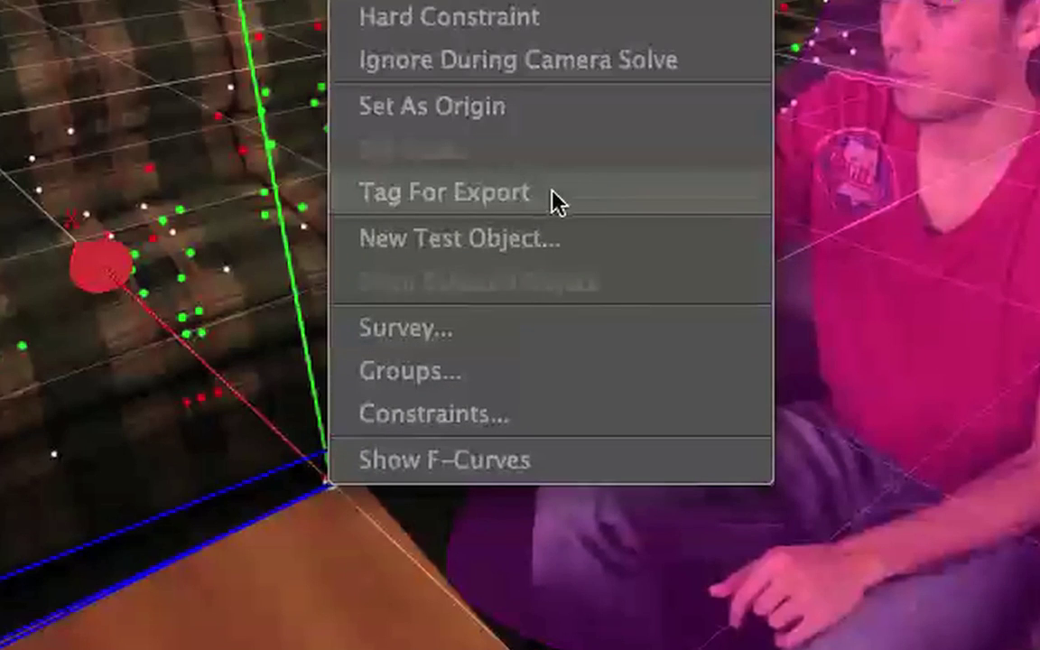
click(557, 202)
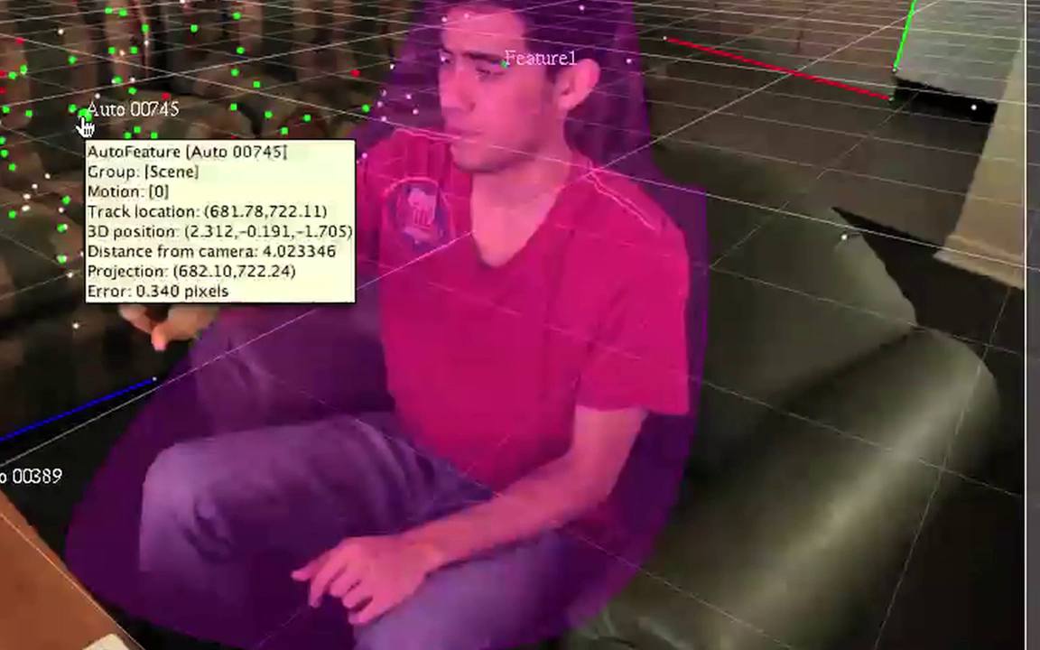
right_click(84, 126)
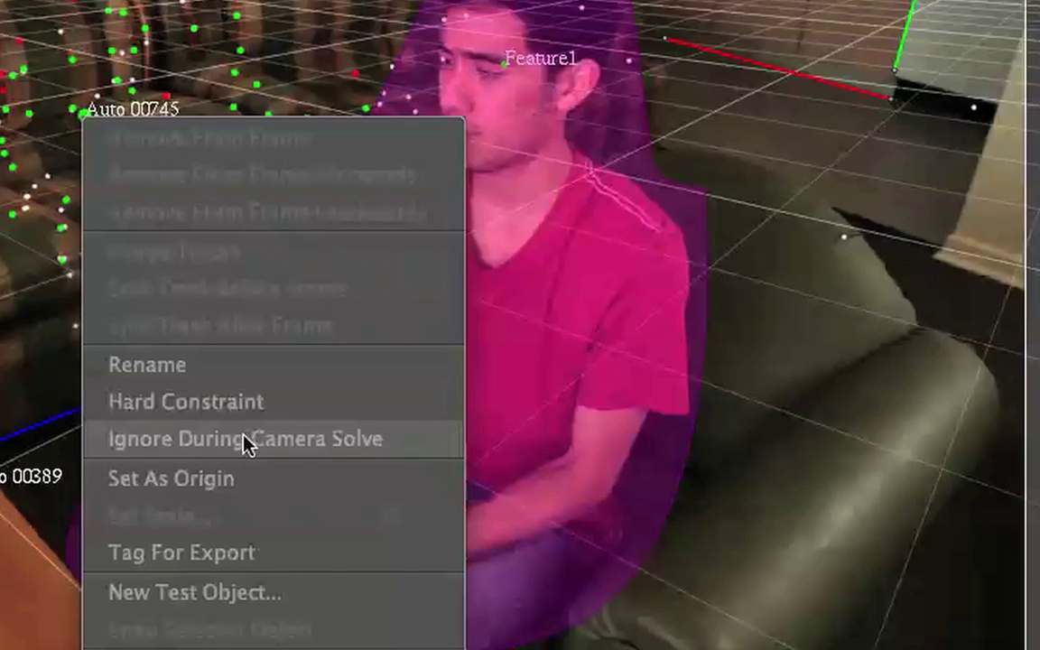
click(232, 555)
right_click(974, 106)
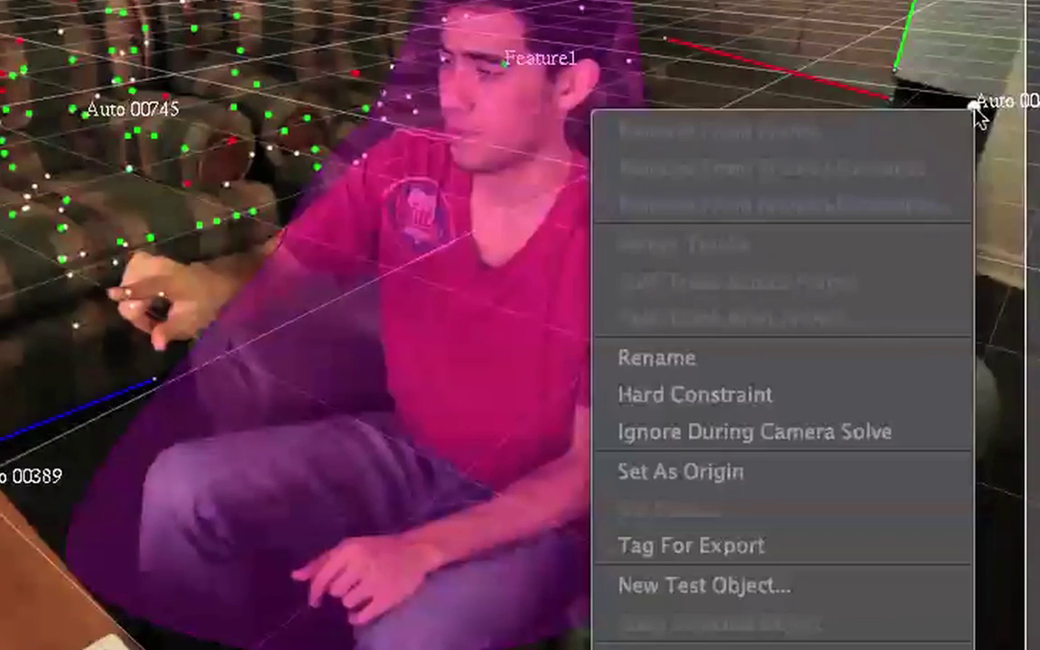
click(769, 549)
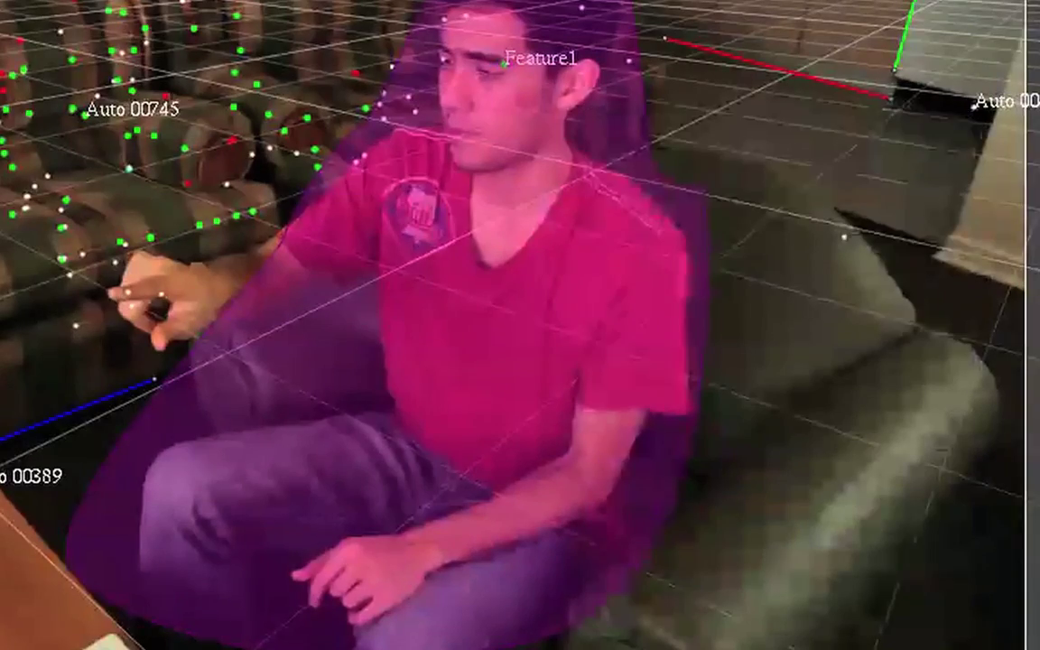
drag(455, 558, 454, 568)
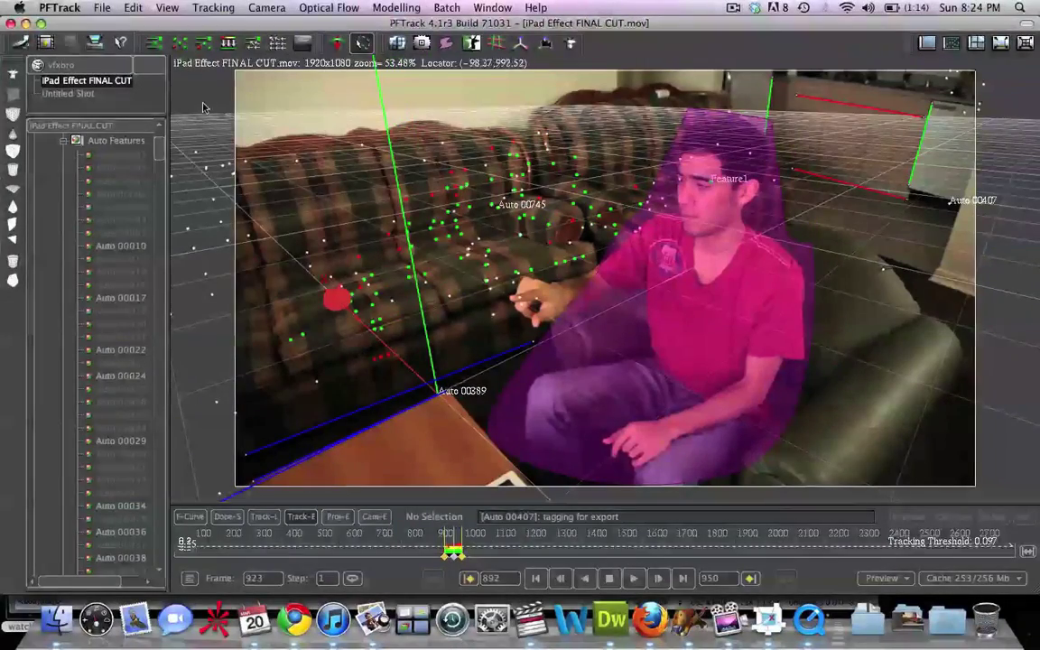
- Collapse the feature groups and start a new camera export in the Adobe AfterEffects (*.ma) format
scroll(119, 158, up, 5)
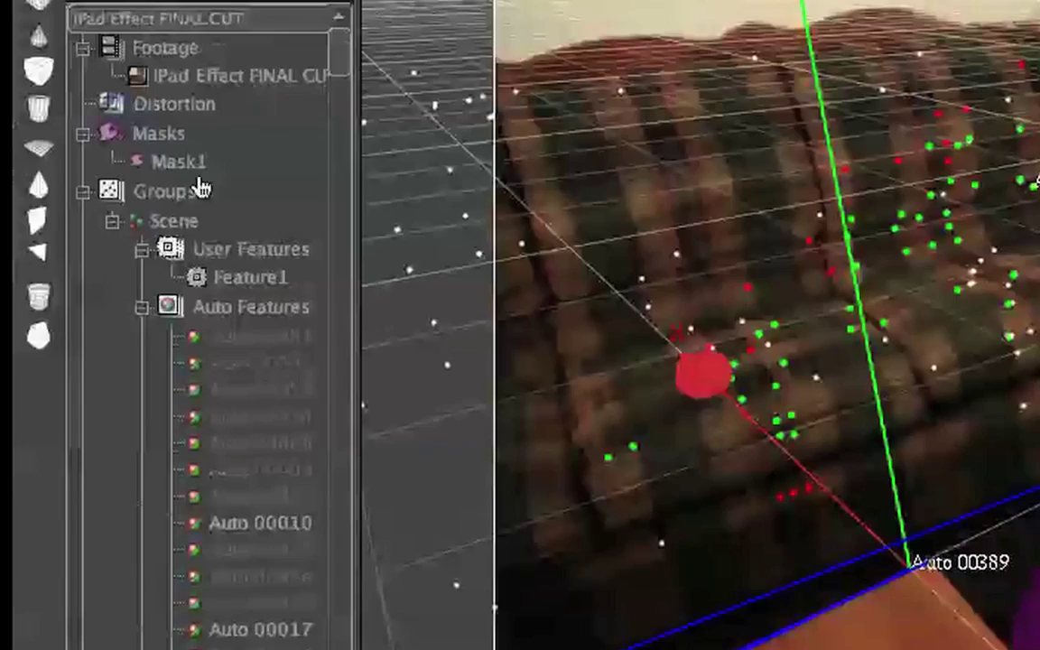
click(83, 193)
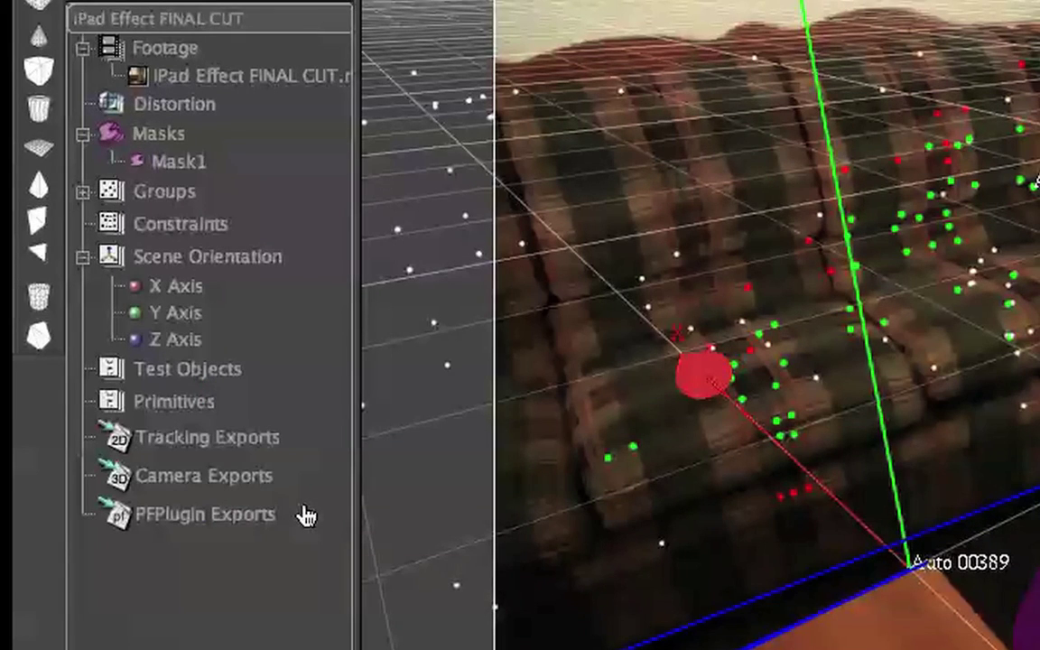
right_click(147, 488)
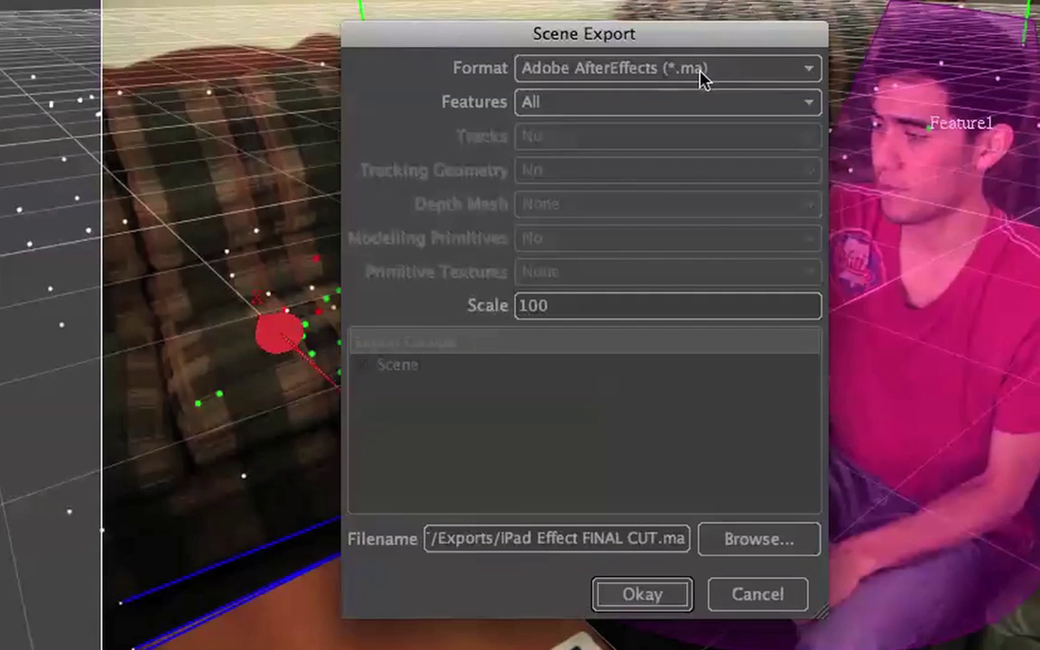
click(701, 72)
click(682, 102)
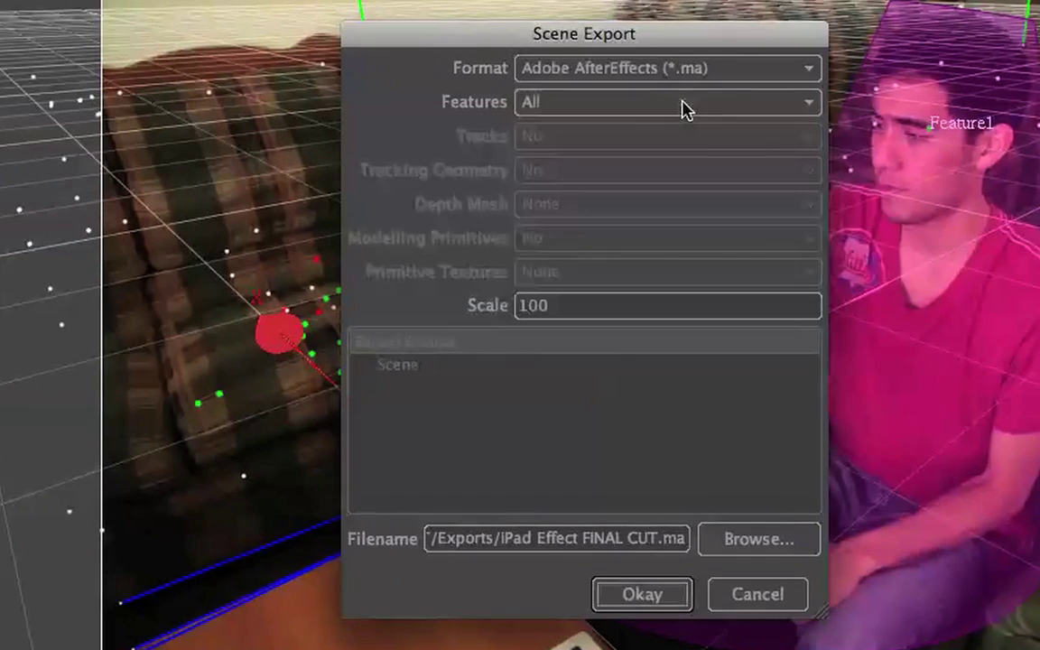
- Limit the exported features to Tagged, set the scale to 500 and export the scene as iPad Effect FINAL CUT.ma
click(680, 105)
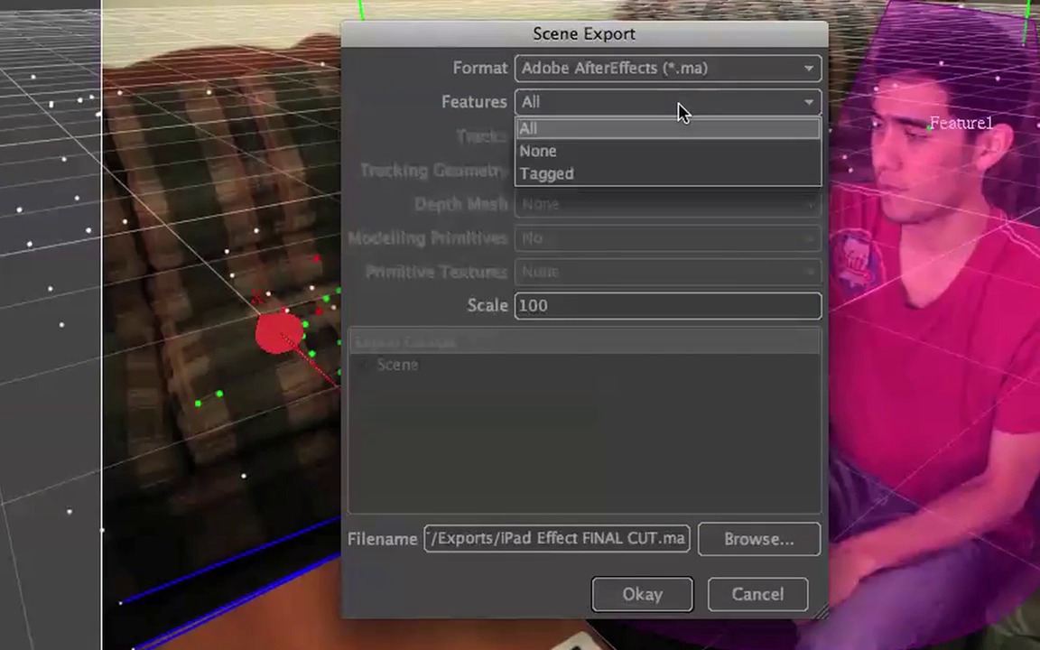
click(677, 175)
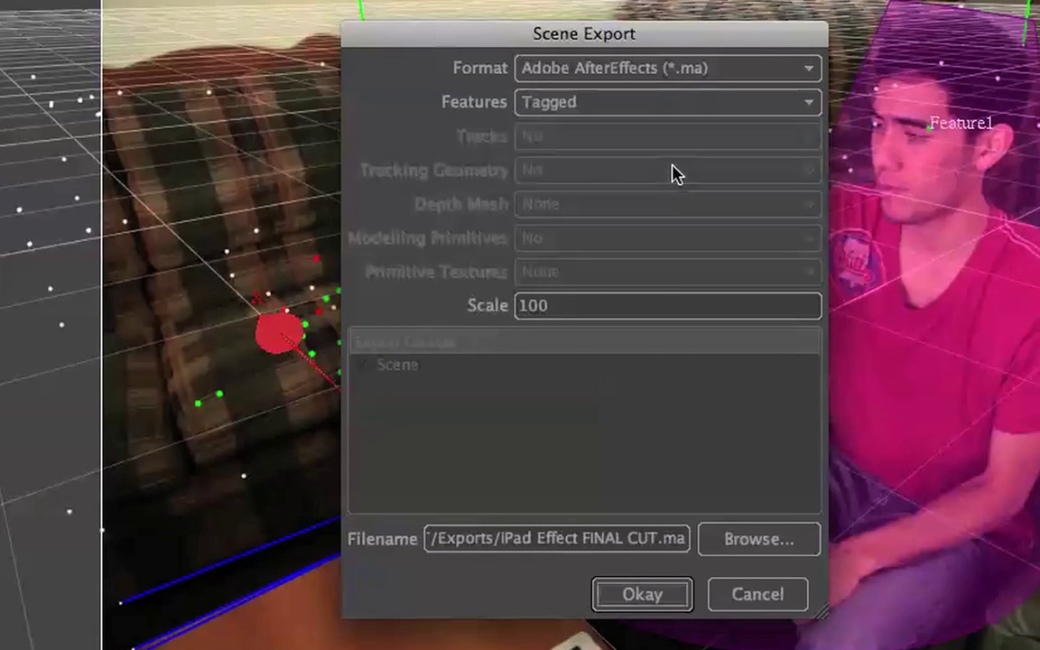
drag(562, 306, 960, 372)
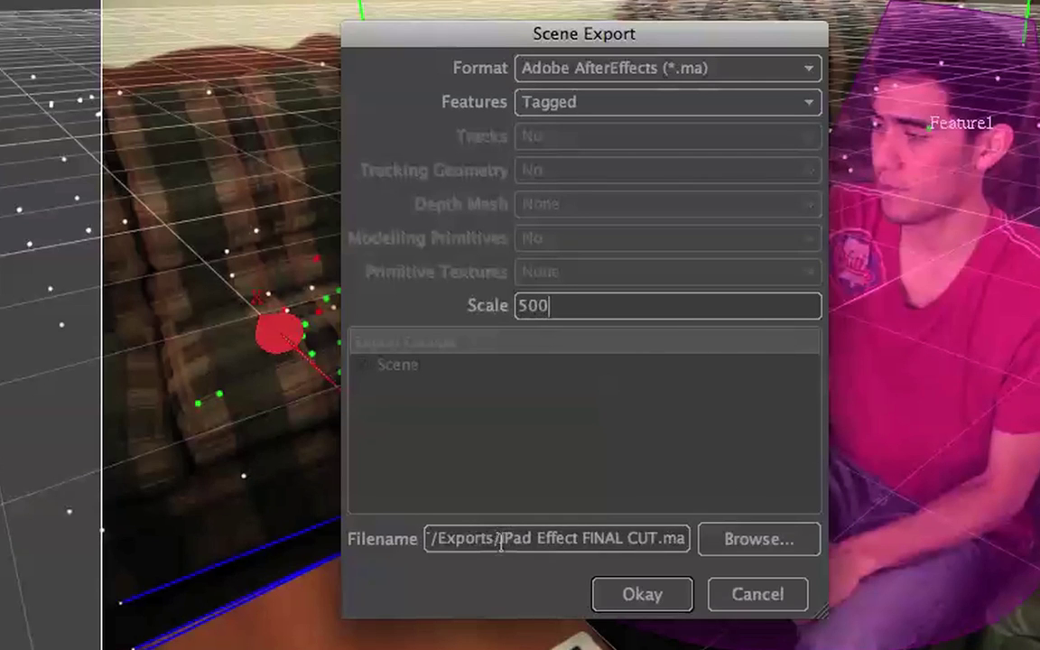
click(669, 596)
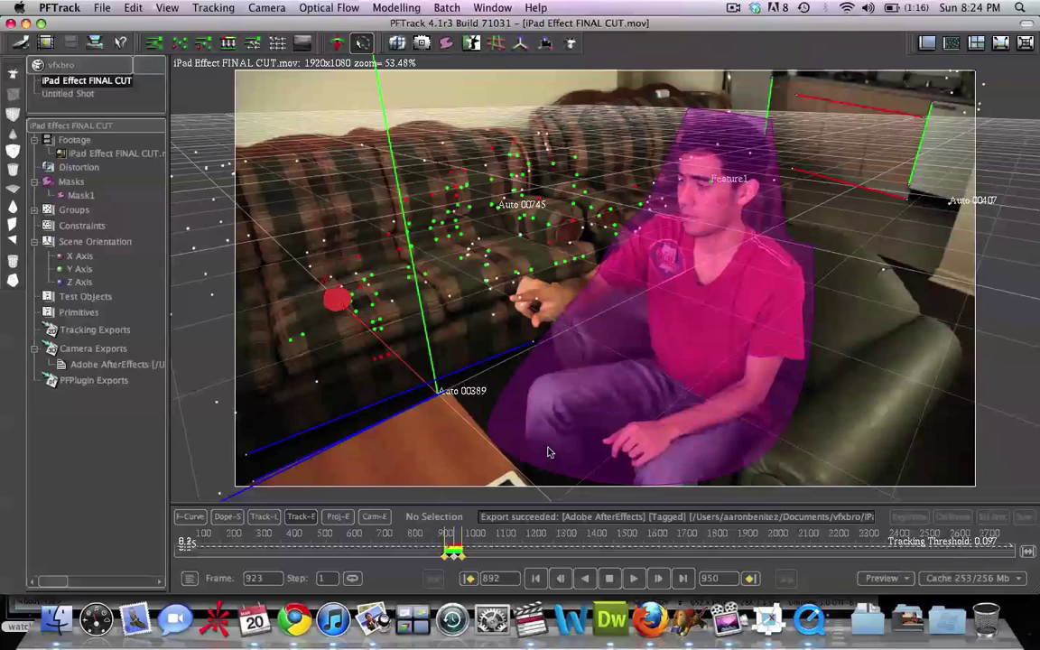